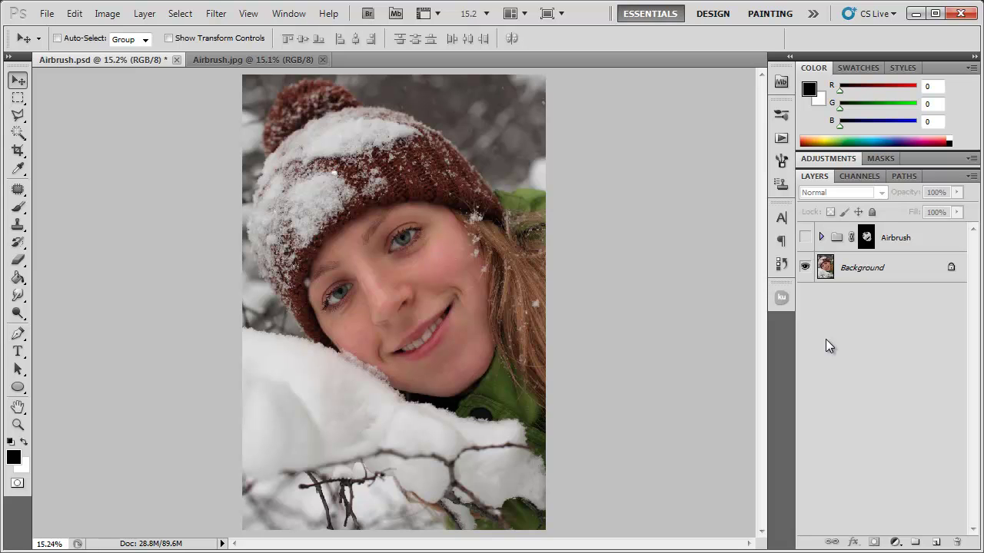
# - Show the Airbrush group in Airbrush.psd and compare the facial skin without and with the retouch up close
pyautogui.scroll(5, 385, 332)
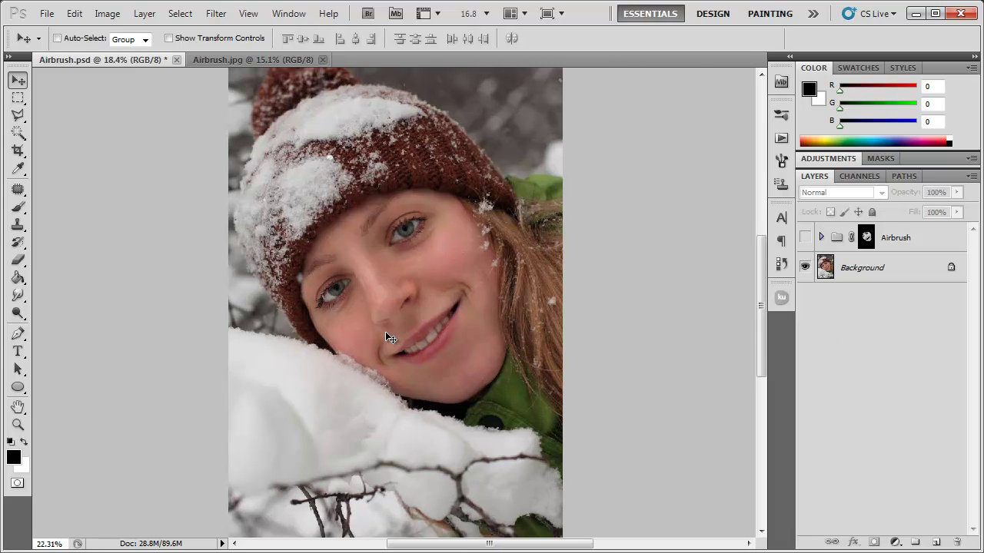
pyautogui.moveTo(454, 243); pyautogui.dragTo(391, 333)
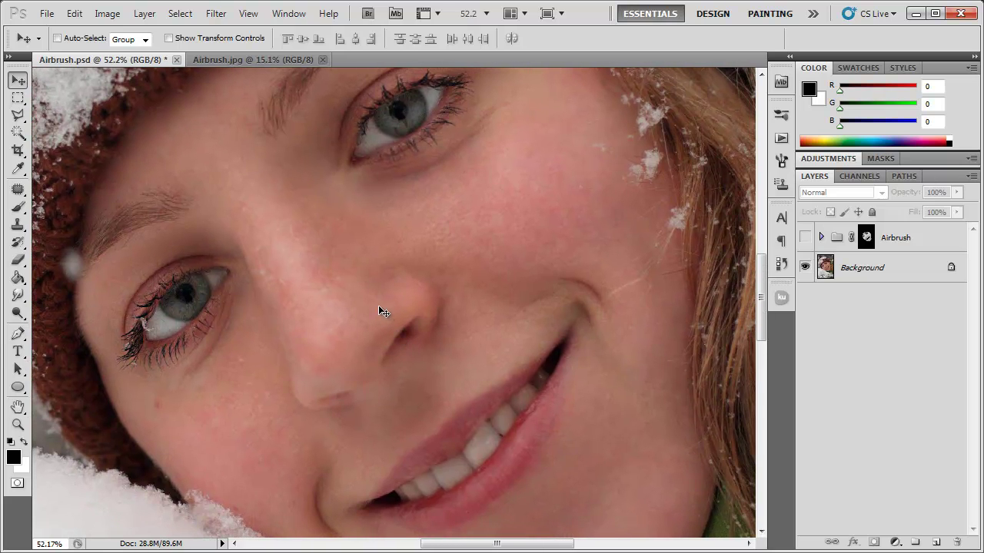
pyautogui.click(804, 238)
pyautogui.scroll(-5, 651, 326)
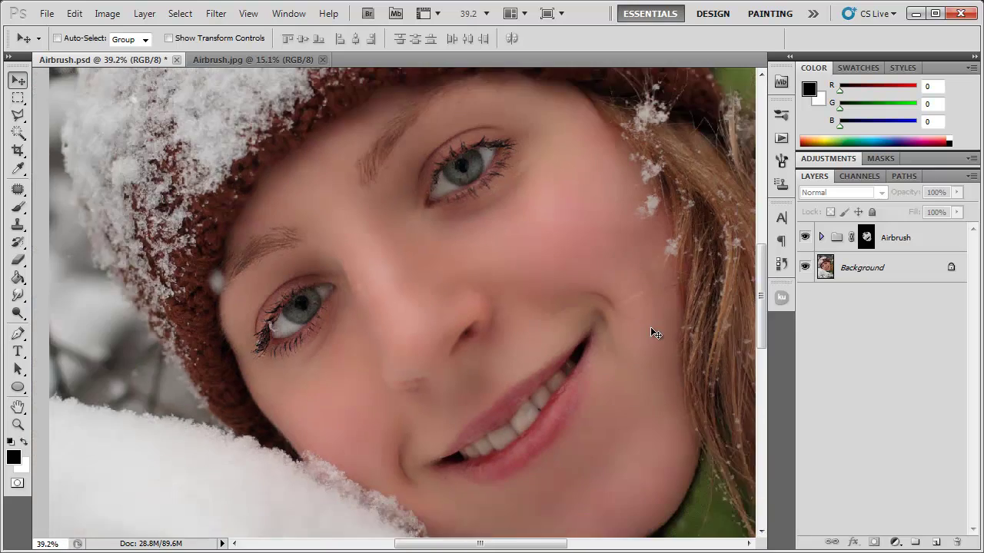
pyautogui.scroll(3, 650, 327)
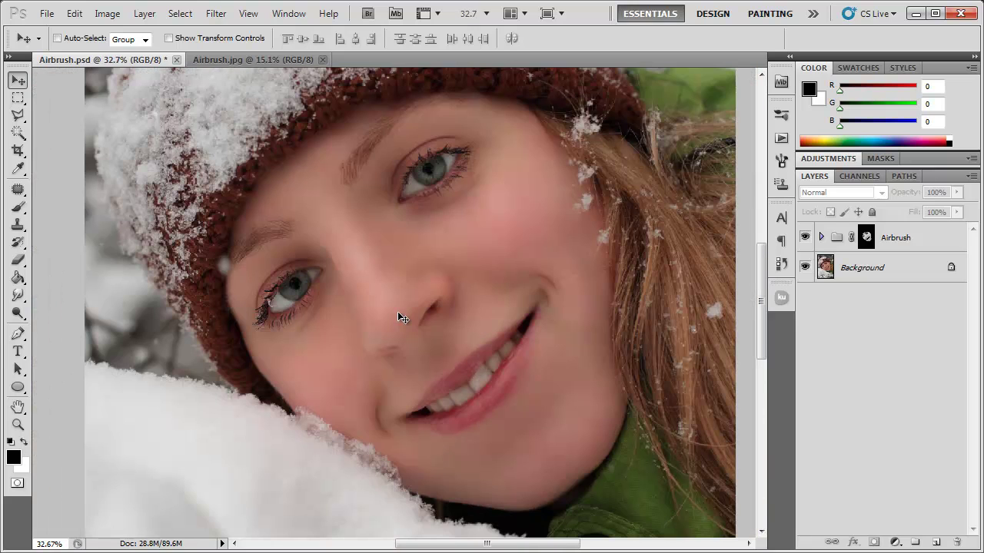
pyautogui.scroll(-2, 398, 312)
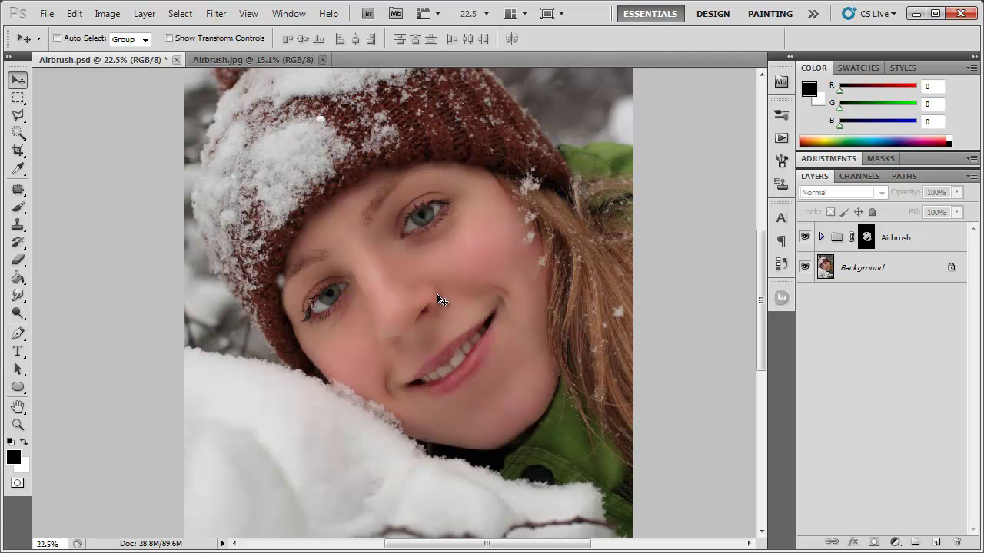
pyautogui.scroll(-1, 436, 294)
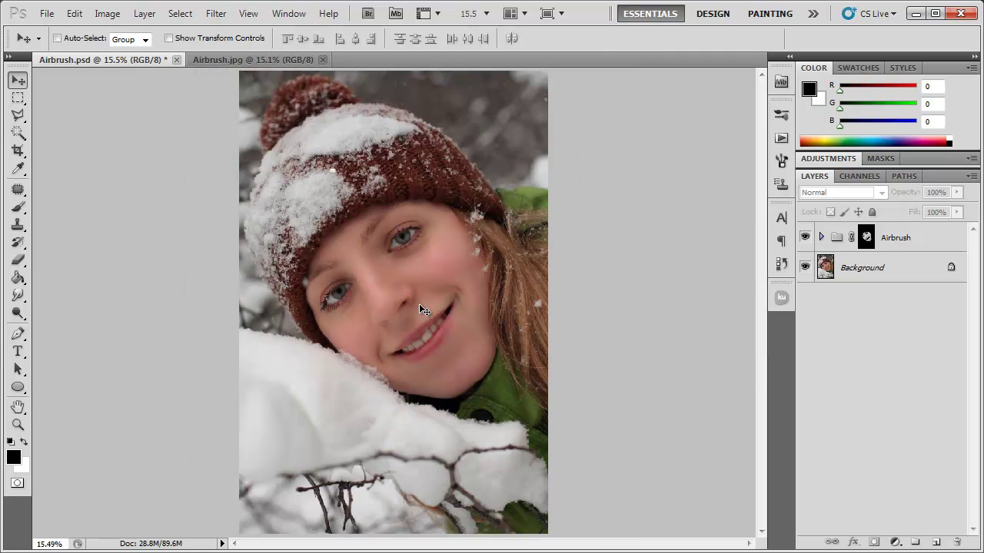
# - Duplicate the Background layer in Airbrush.jpg and name the copy Blur
pyautogui.click(229, 64)
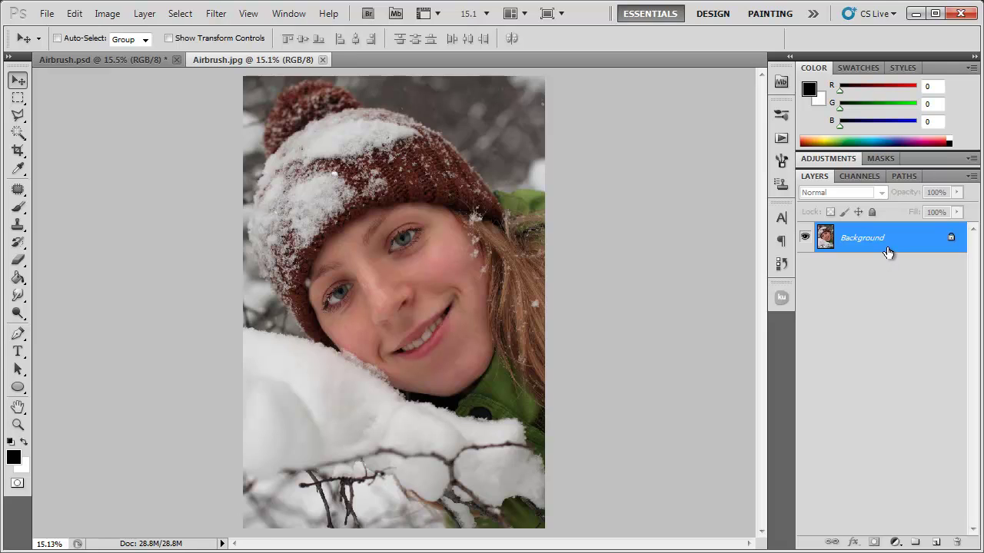
pyautogui.moveTo(887, 253); pyautogui.dragTo(938, 543)
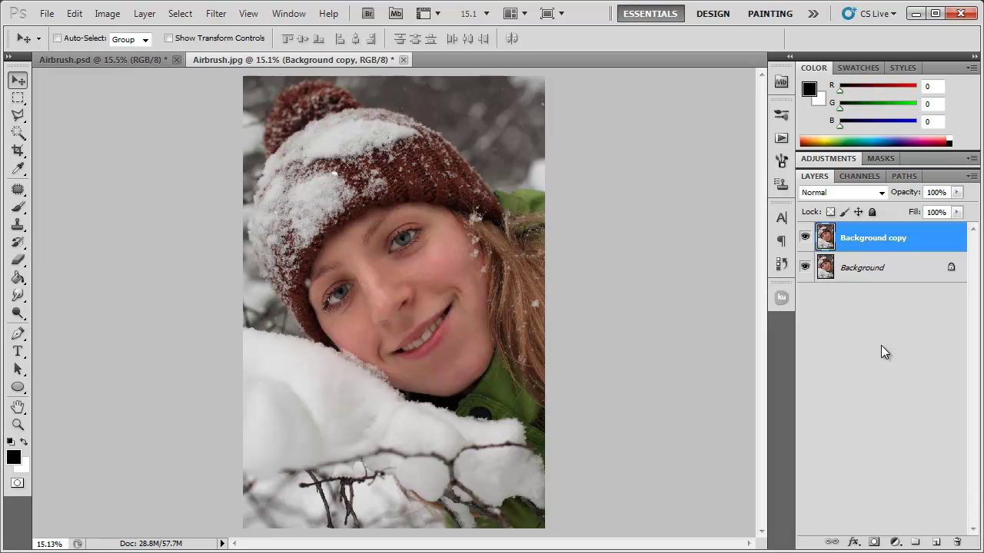
pyautogui.doubleClick(864, 240)
pyautogui.write('Blur')
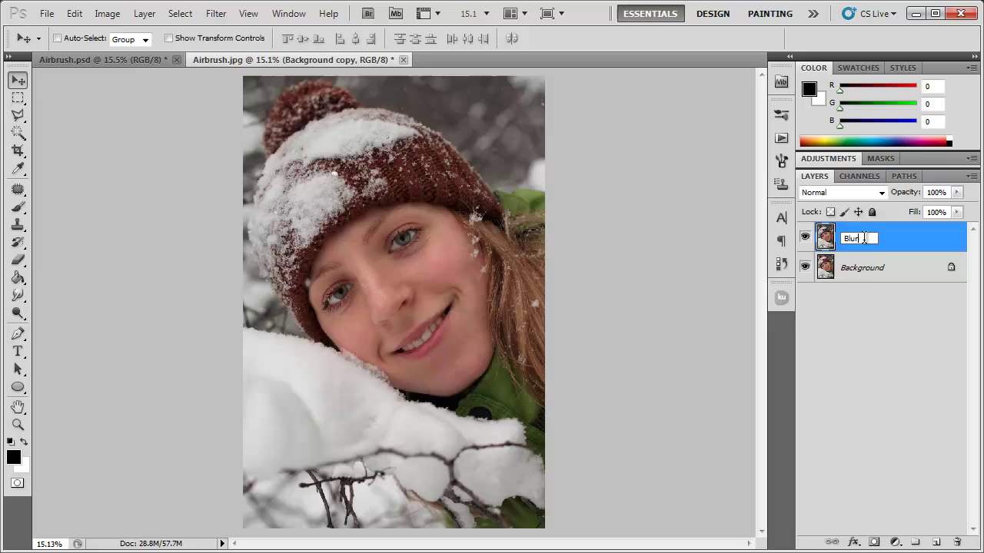
pyautogui.press('Return')
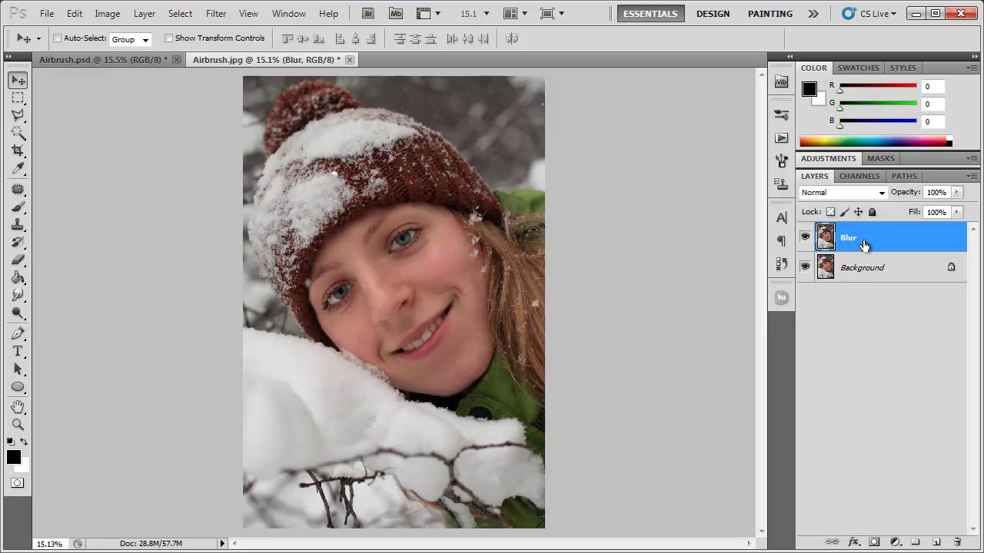
# - Put the Blur layer into a new layer group named Airbrush
pyautogui.hotkey('ctrl', 'g')
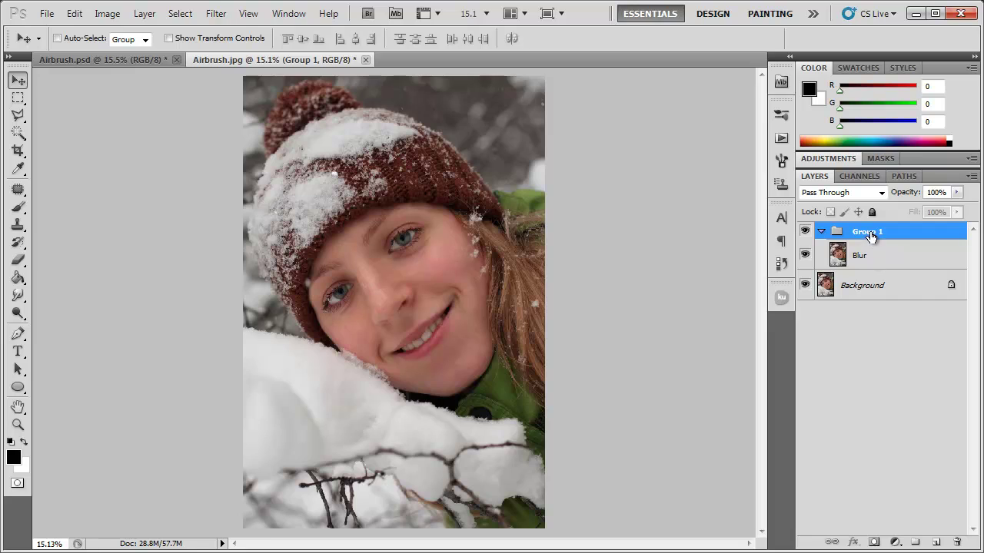
pyautogui.doubleClick(874, 233)
pyautogui.write('Airbrush')
pyautogui.press('Return')
# - Select the Blur layer inside the Airbrush group and start the Surface Blur filter on it
pyautogui.click(870, 263)
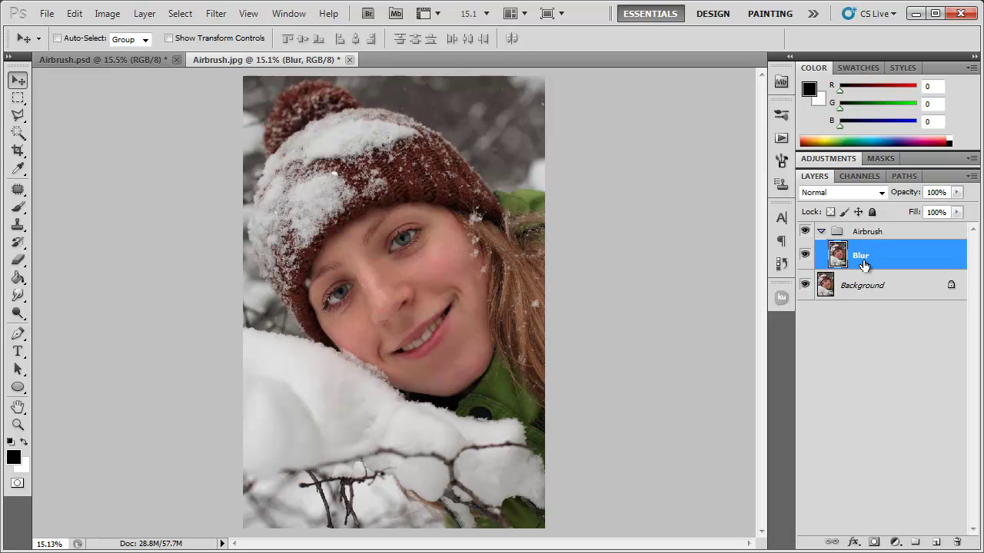
pyautogui.click(216, 15)
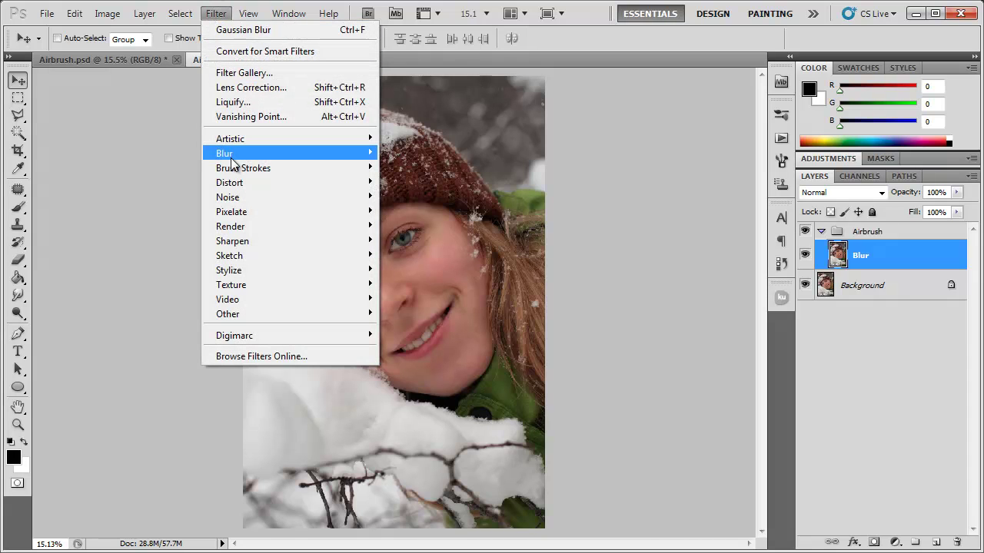
pyautogui.moveTo(227, 154)
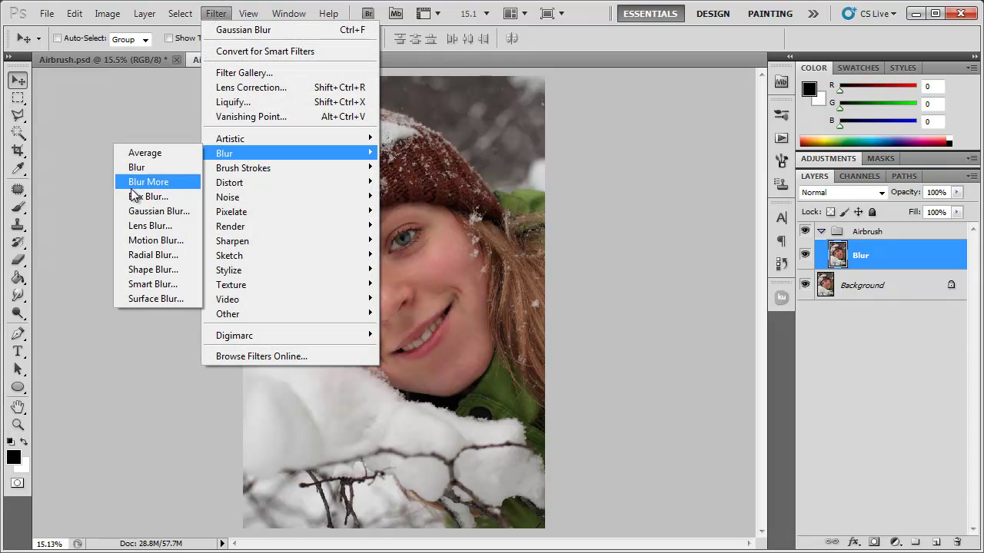
pyautogui.click(169, 302)
pyautogui.moveTo(665, 222); pyautogui.dragTo(602, 236)
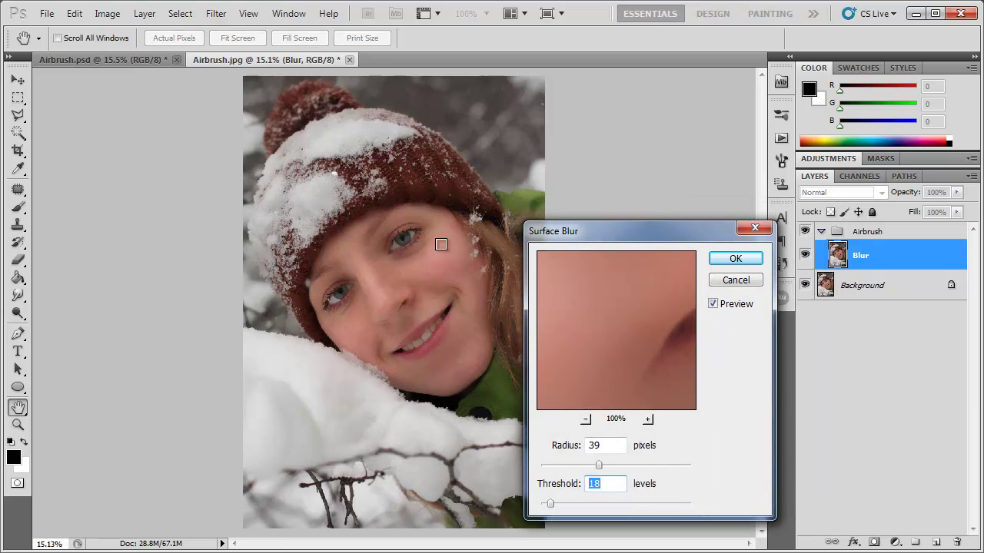
# - Try a Surface Blur threshold of 22 levels and check the filter preview on other parts of the face
pyautogui.press('Up')
pyautogui.press('Up')
pyautogui.press('Up')
pyautogui.press('Up')
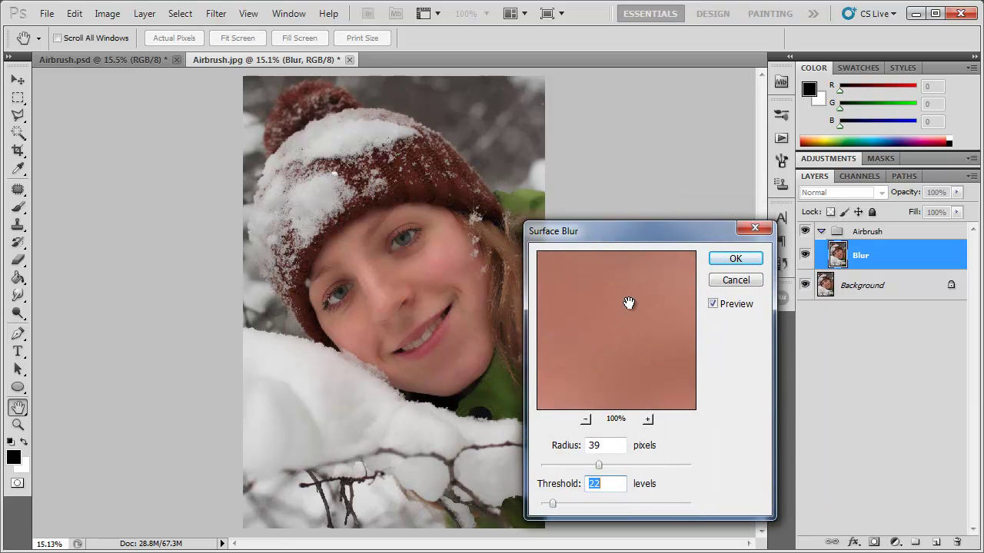
pyautogui.moveTo(629, 303); pyautogui.dragTo(597, 389)
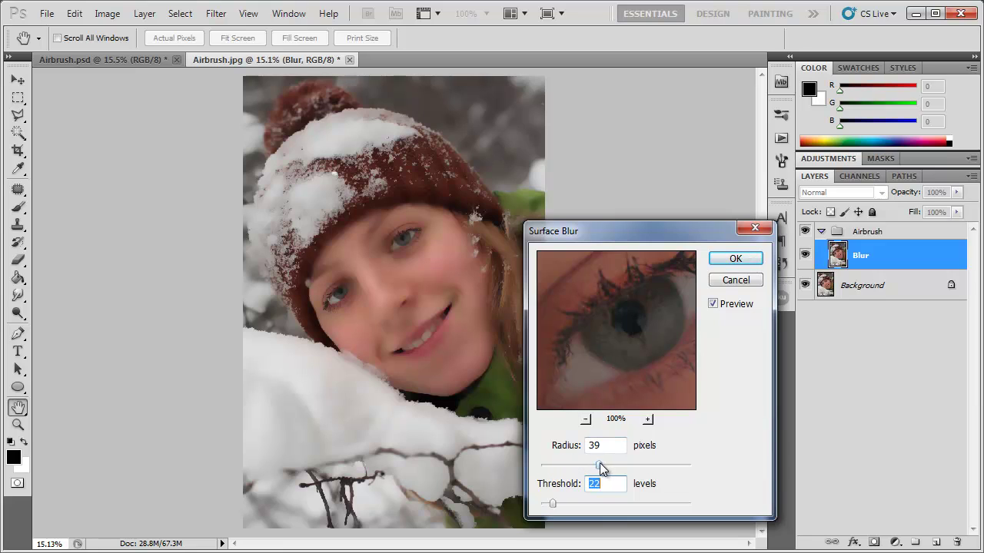
# - Fine-tune the Surface Blur radius, set the threshold to 18 levels and apply the filter to the Blur layer
pyautogui.moveTo(600, 463); pyautogui.dragTo(595, 466)
pyautogui.moveTo(551, 505); pyautogui.dragTo(548, 504)
pyautogui.write('18')
pyautogui.click(730, 261)
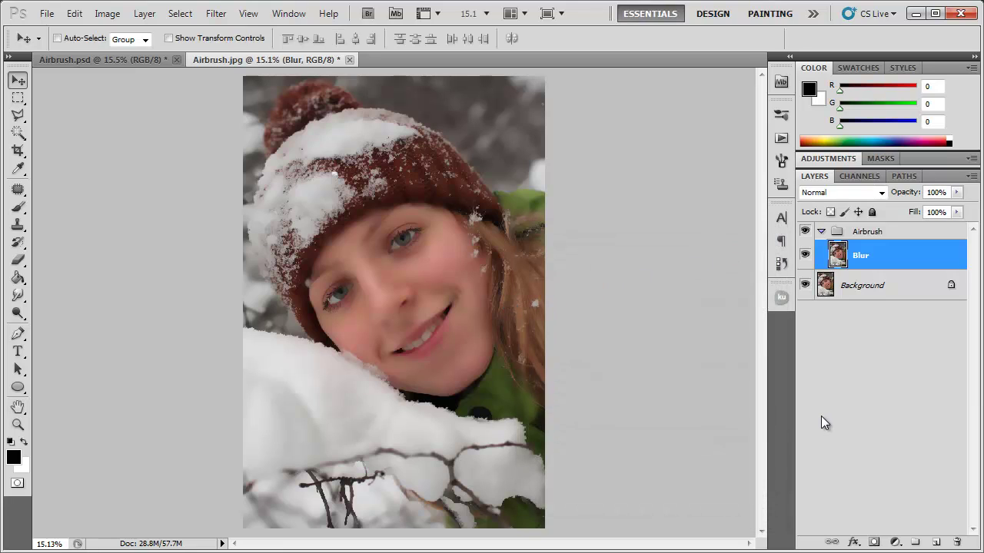
# - Add a new empty layer above Blur in the Airbrush group and name it Texture
pyautogui.click(936, 542)
pyautogui.doubleClick(867, 256)
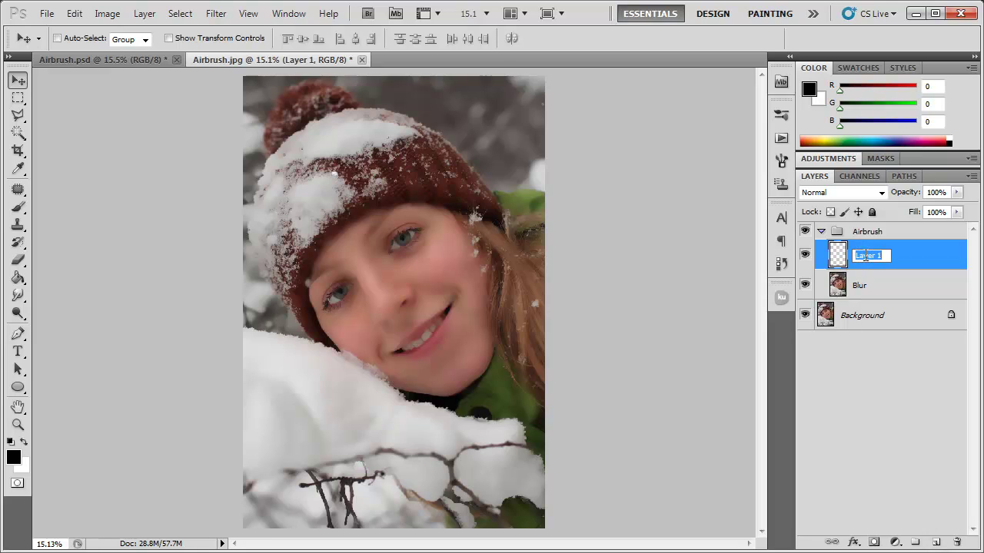
pyautogui.write('Texture')
pyautogui.press('Return')
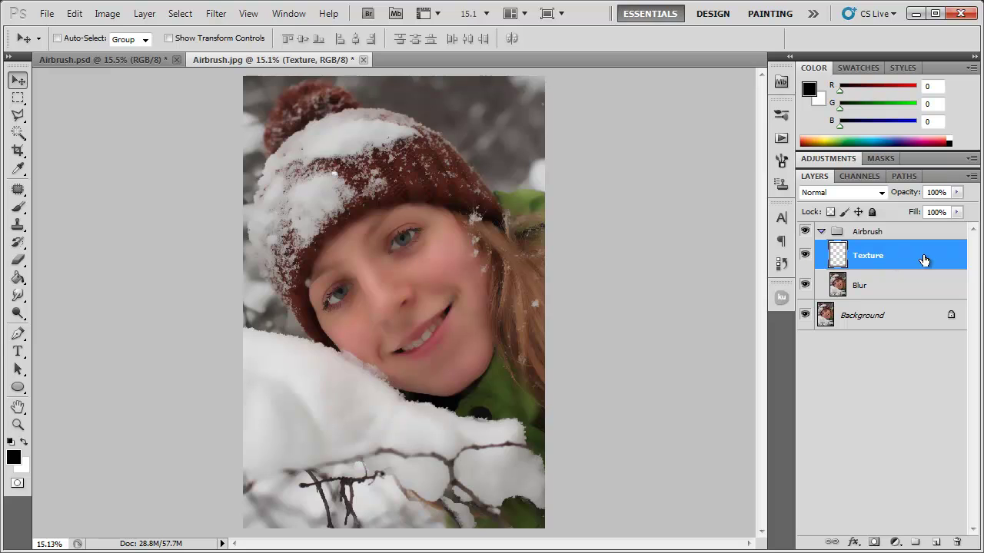
# - Fill the Texture layer with 50% Gray in Normal mode at 100% opacity and set the layer's blend mode to Hard Light
pyautogui.scroll(3, 415, 265)
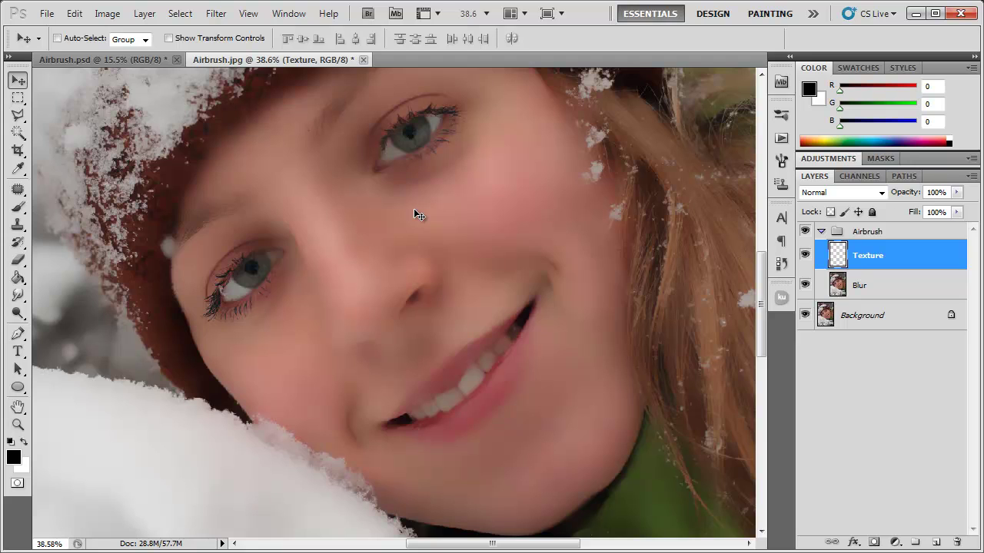
pyautogui.scroll(2, 407, 177)
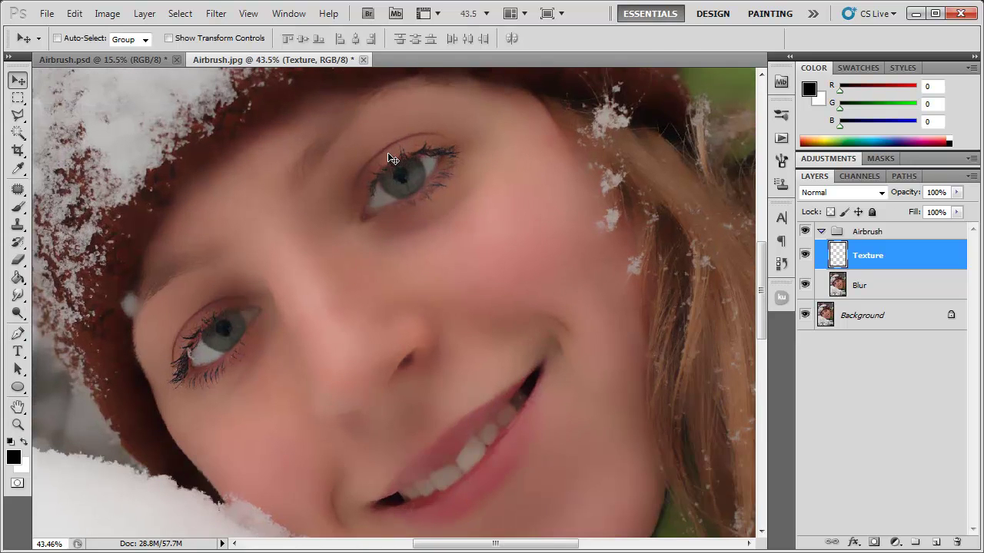
pyautogui.moveTo(391, 248); pyautogui.dragTo(375, 243)
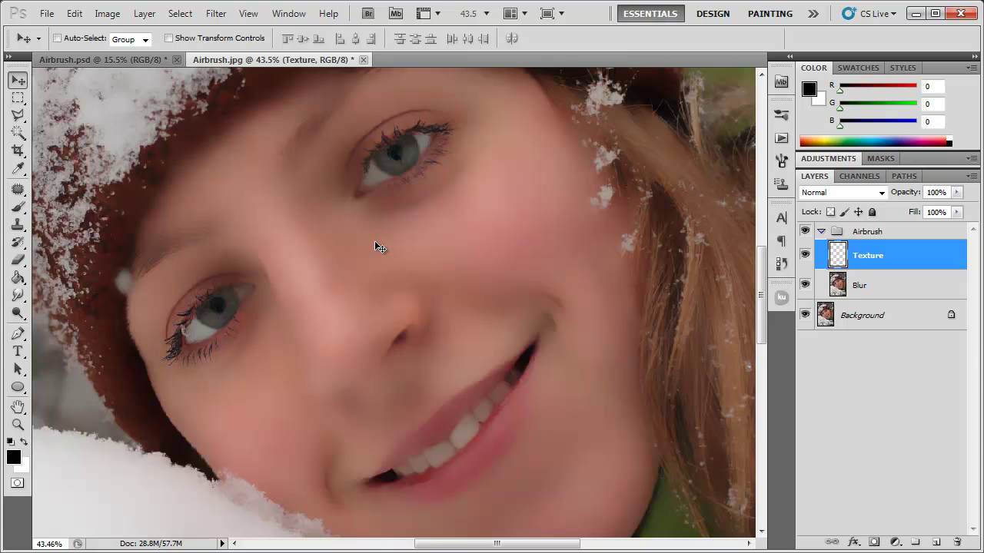
pyautogui.scroll(2, 373, 241)
pyautogui.scroll(-2, 340, 219)
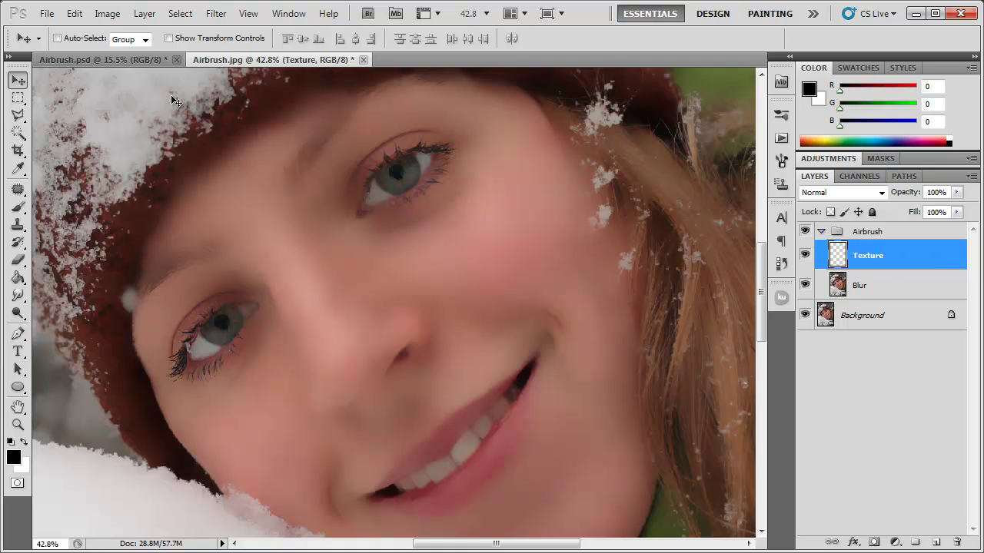
pyautogui.click(73, 15)
pyautogui.click(145, 225)
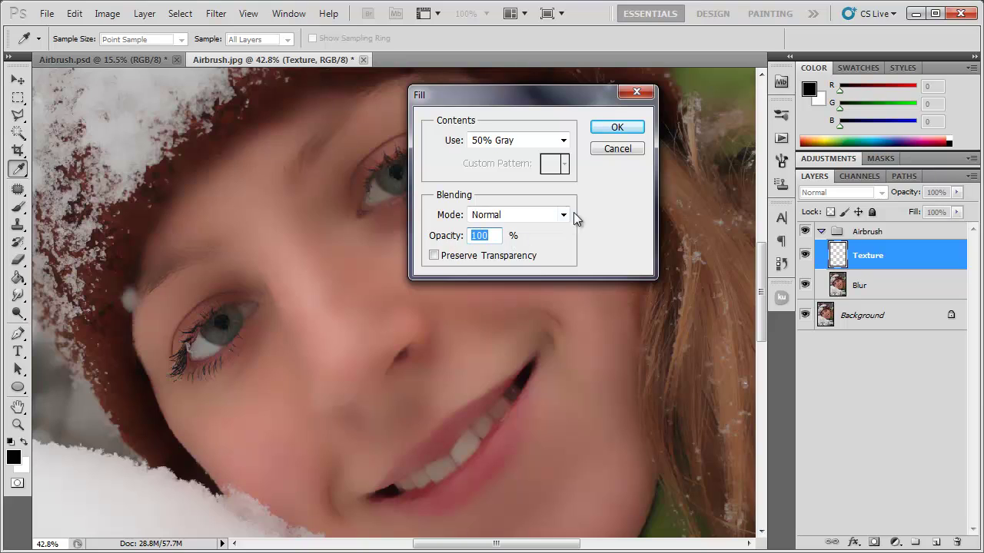
pyautogui.click(617, 128)
pyautogui.press('v')
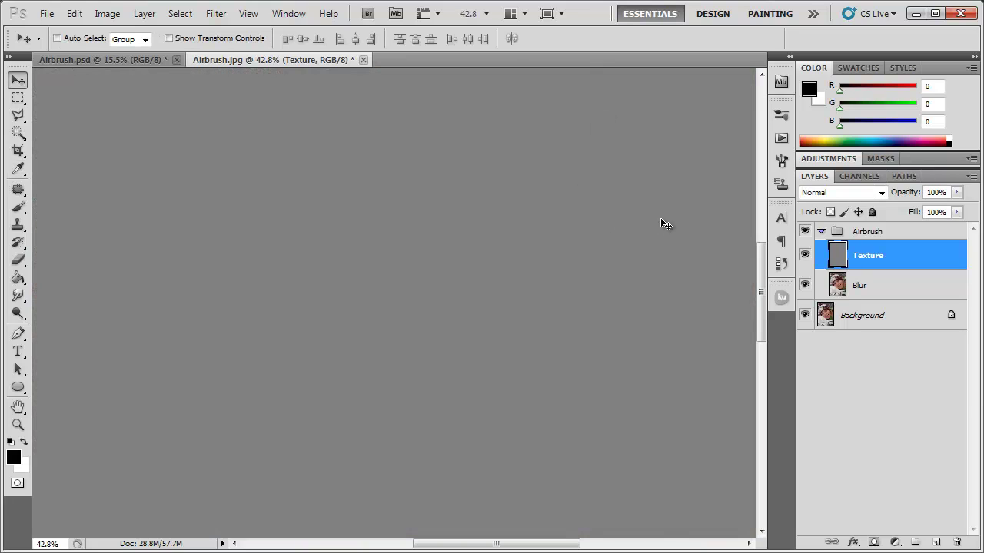
pyautogui.click(830, 197)
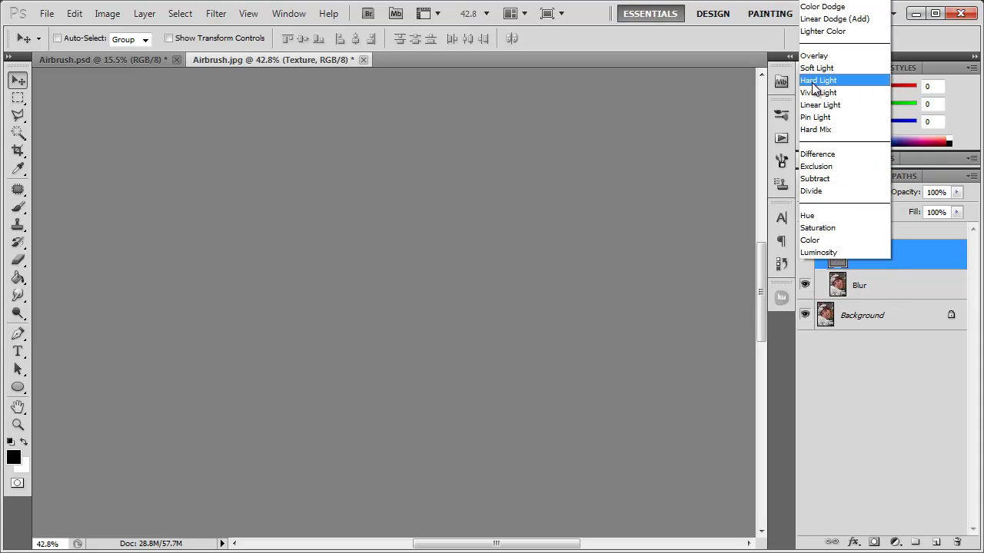
pyautogui.click(848, 81)
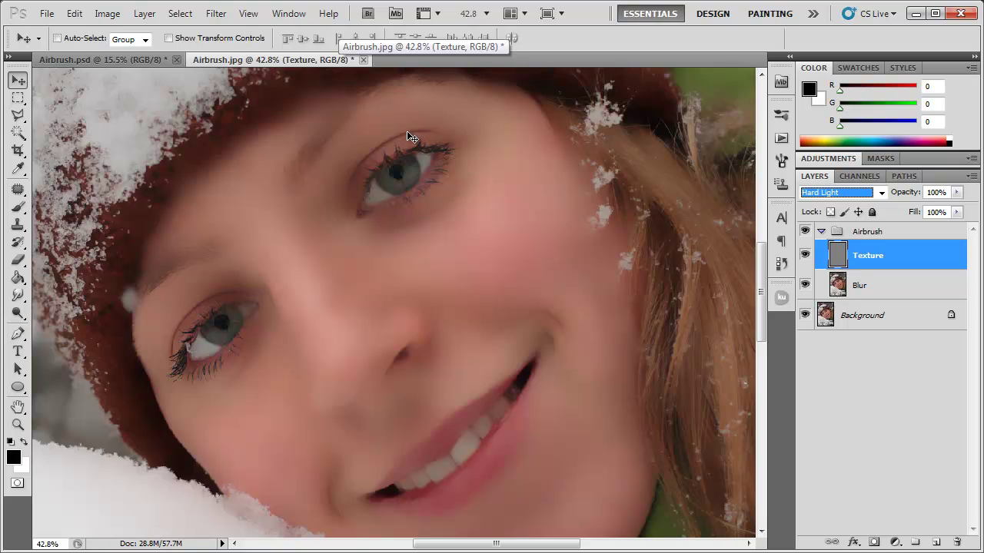
# - Apply Add Noise to the Texture layer with an amount of 3%, Gaussian distribution and Monochromatic enabled
pyautogui.click(216, 13)
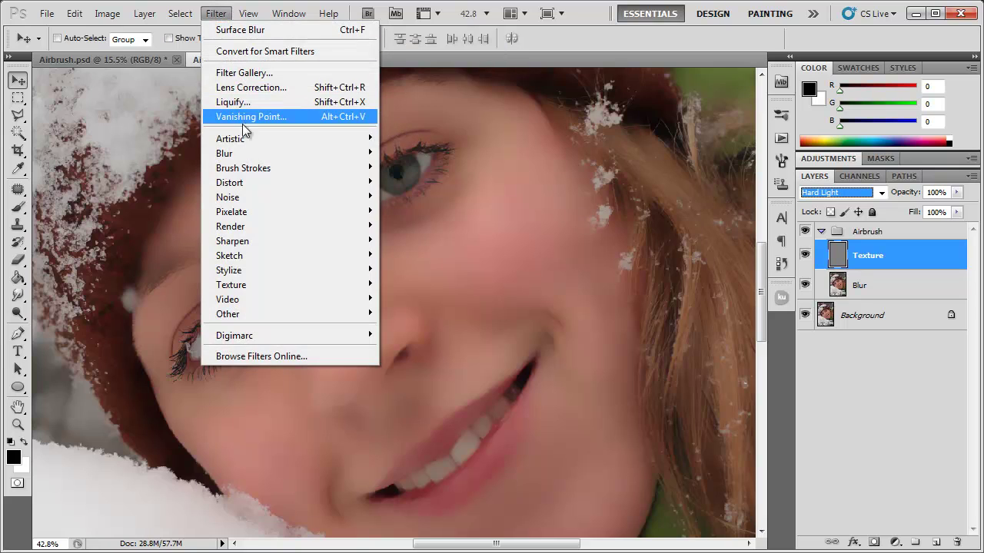
pyautogui.moveTo(212, 198)
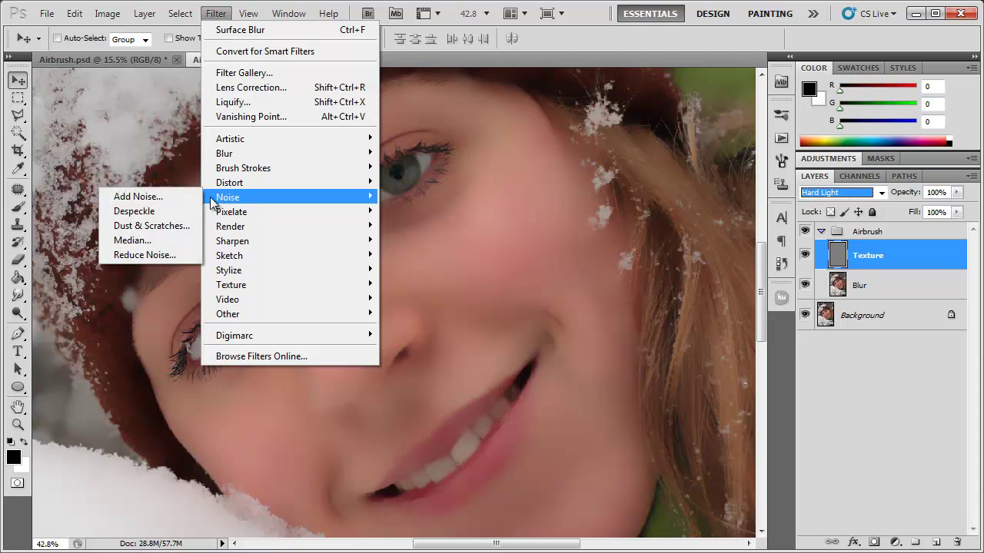
pyautogui.click(130, 202)
pyautogui.moveTo(707, 60); pyautogui.dragTo(631, 121)
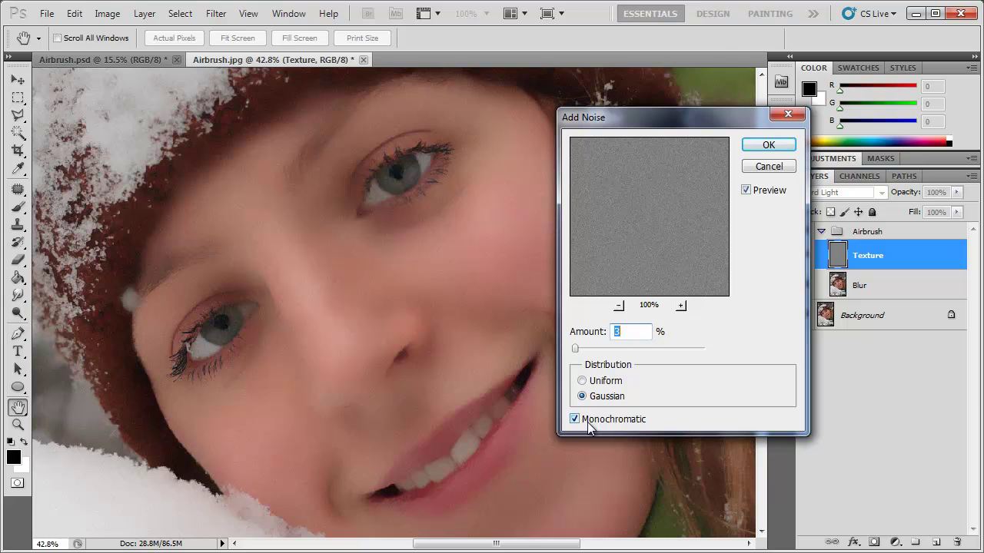
pyautogui.click(768, 146)
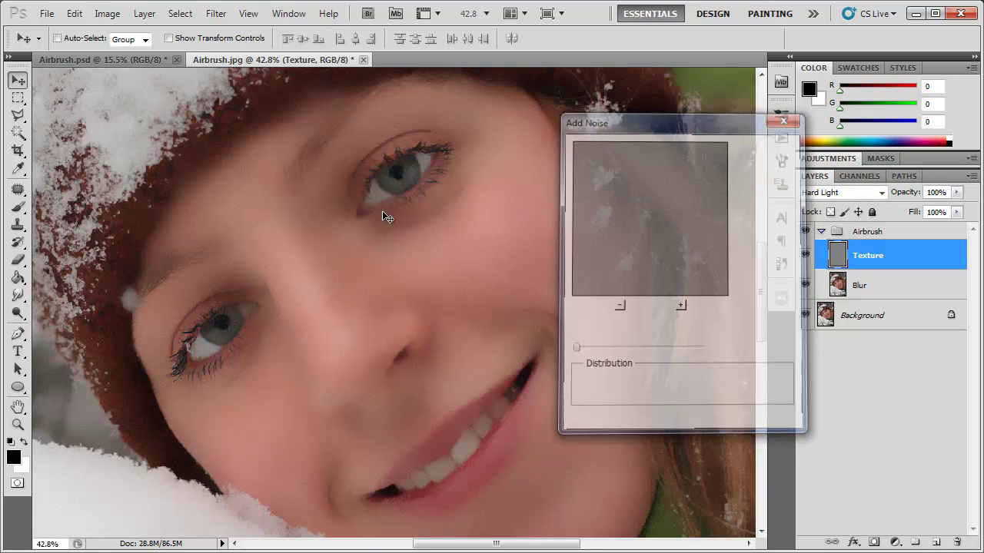
# - Soften the noise on the Texture layer with a Gaussian Blur of 1.0 pixel radius
pyautogui.scroll(3, 317, 298)
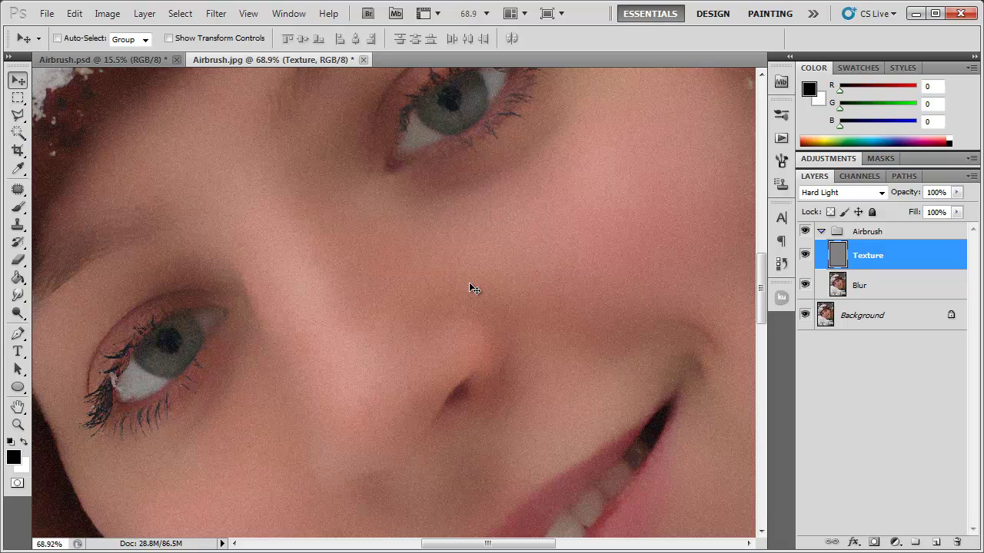
pyautogui.click(216, 15)
pyautogui.moveTo(227, 156)
pyautogui.click(174, 214)
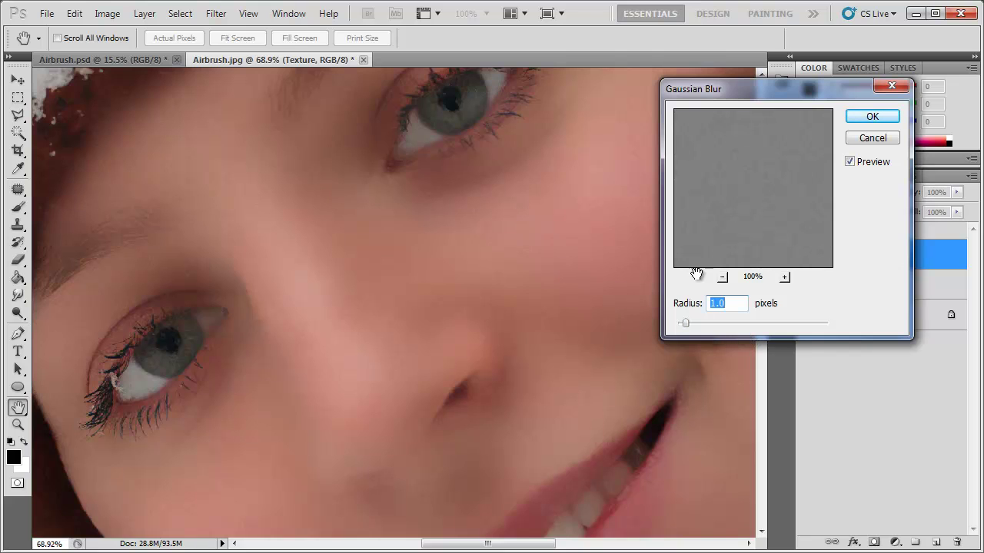
pyautogui.click(873, 117)
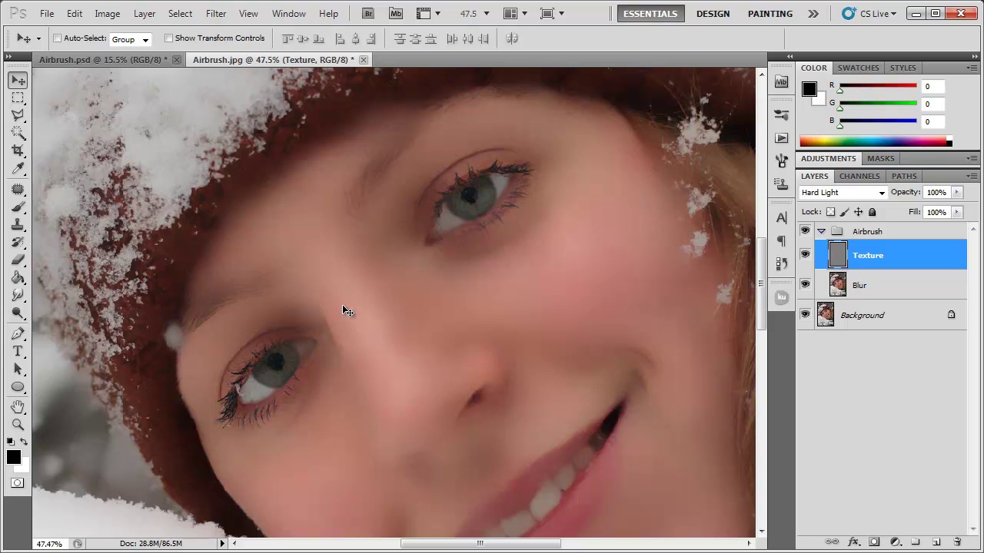
# - Sample the skin tone from the bridge of the nose as the foreground colour with the Eyedropper tool
pyautogui.click(19, 174)
pyautogui.click(19, 174)
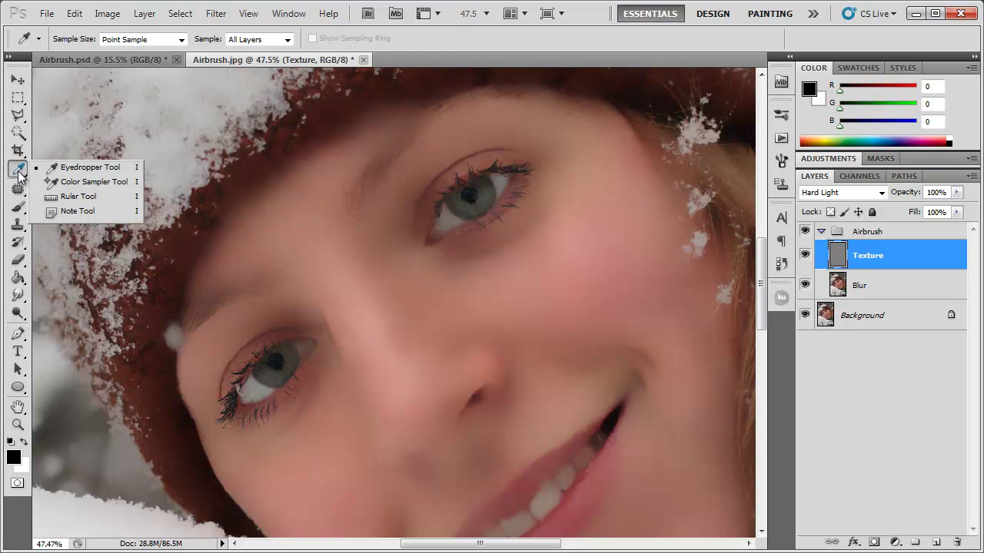
pyautogui.click(19, 173)
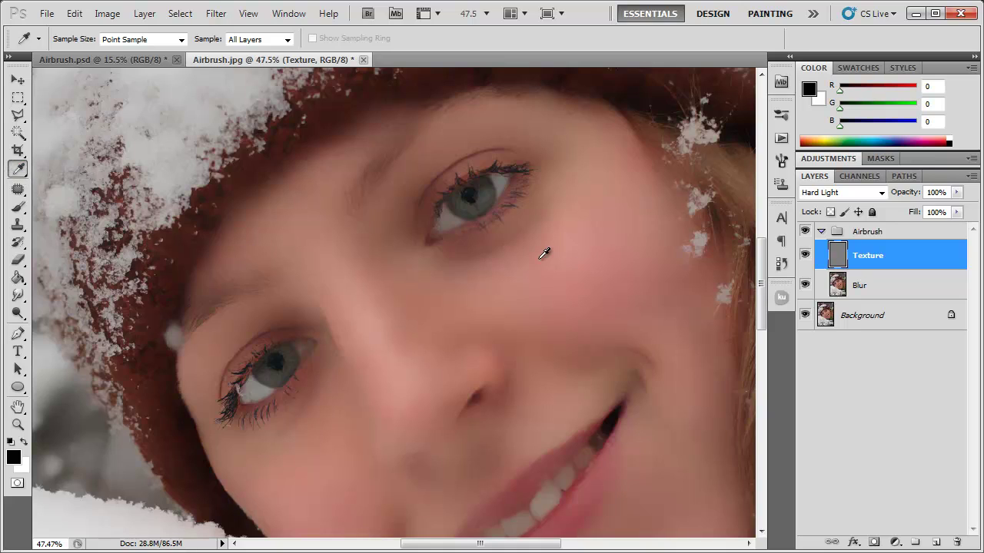
pyautogui.click(368, 320)
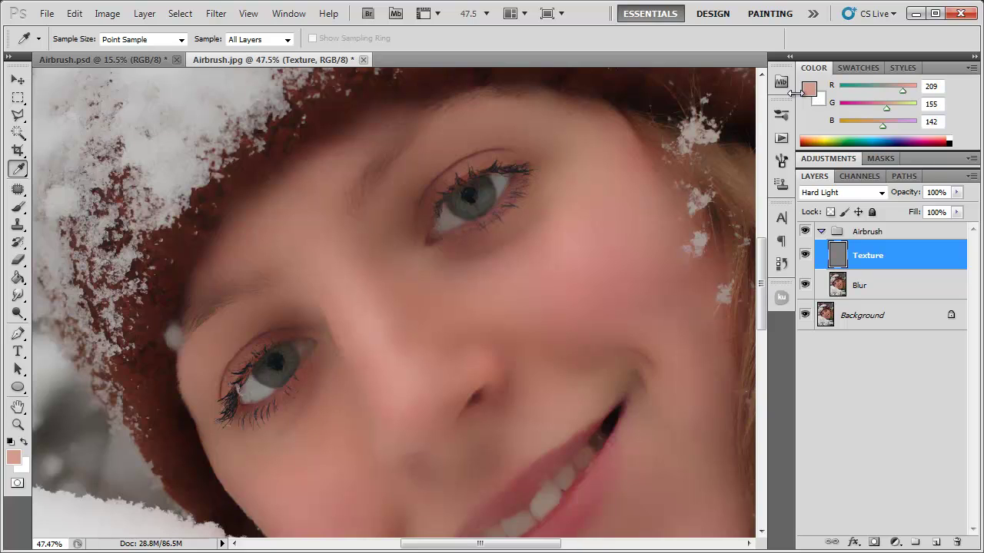
# - Switch the Color panel to HSB sliders to read the sampled skin tone's hue, saturation and brightness
pyautogui.click(289, 14)
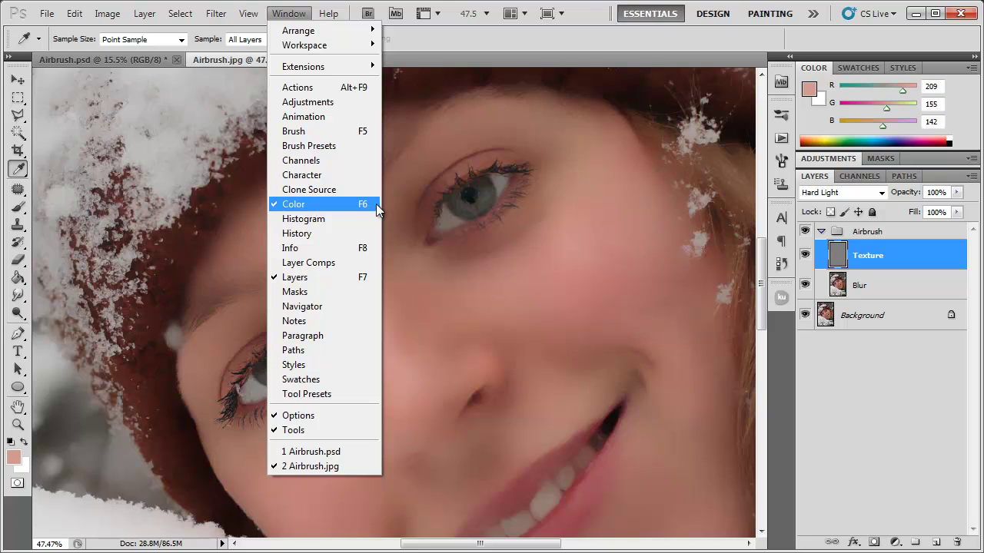
pyautogui.click(708, 39)
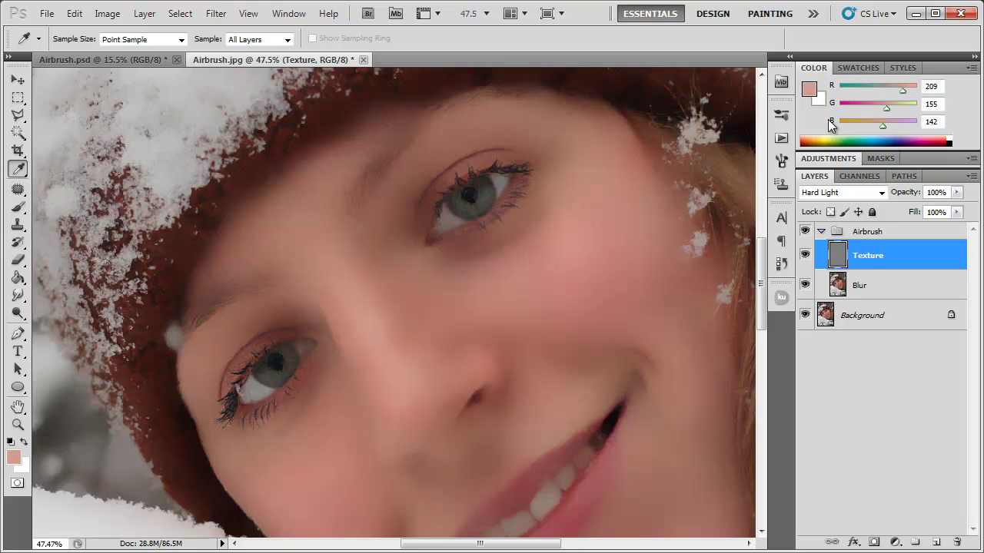
pyautogui.click(970, 70)
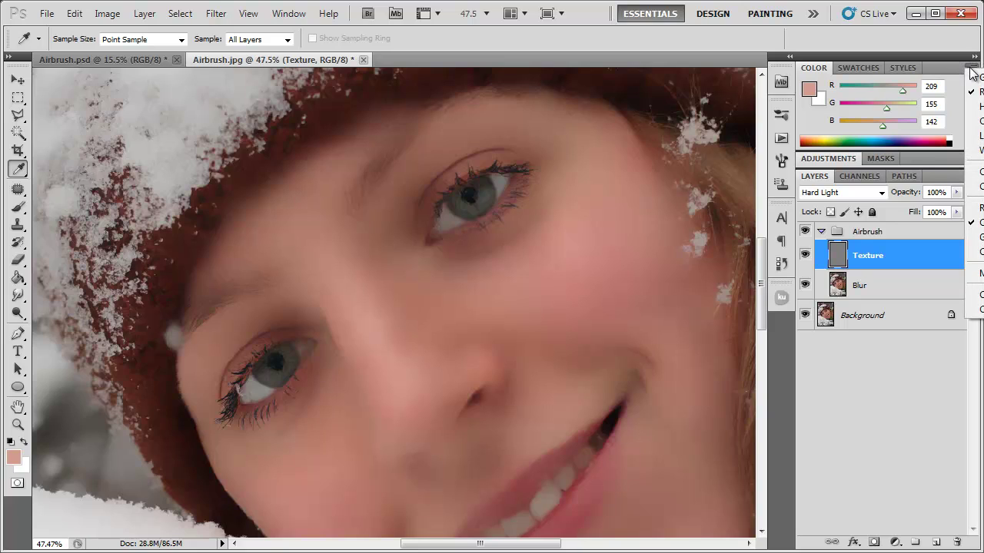
pyautogui.click(938, 69)
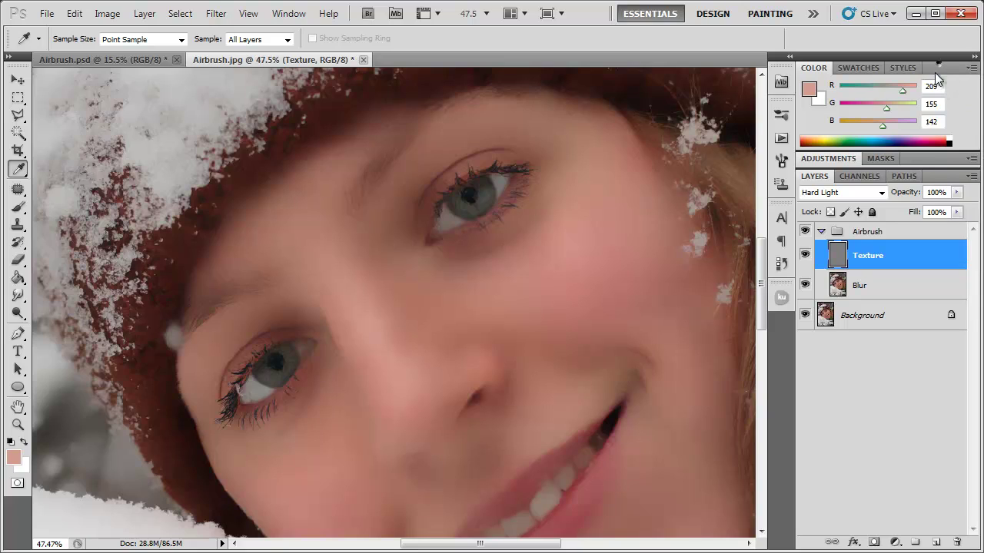
pyautogui.moveTo(896, 54); pyautogui.dragTo(561, 114)
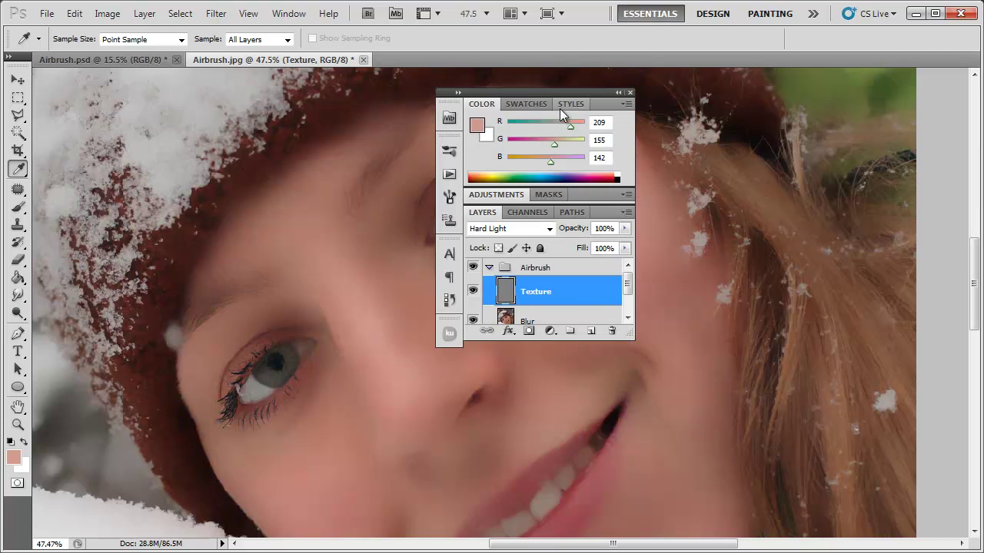
pyautogui.click(627, 104)
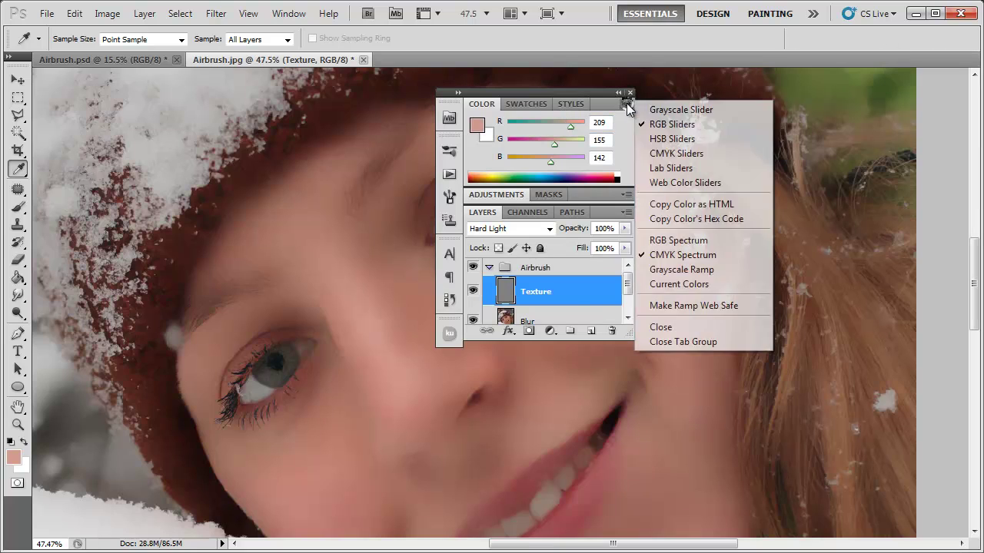
pyautogui.click(658, 141)
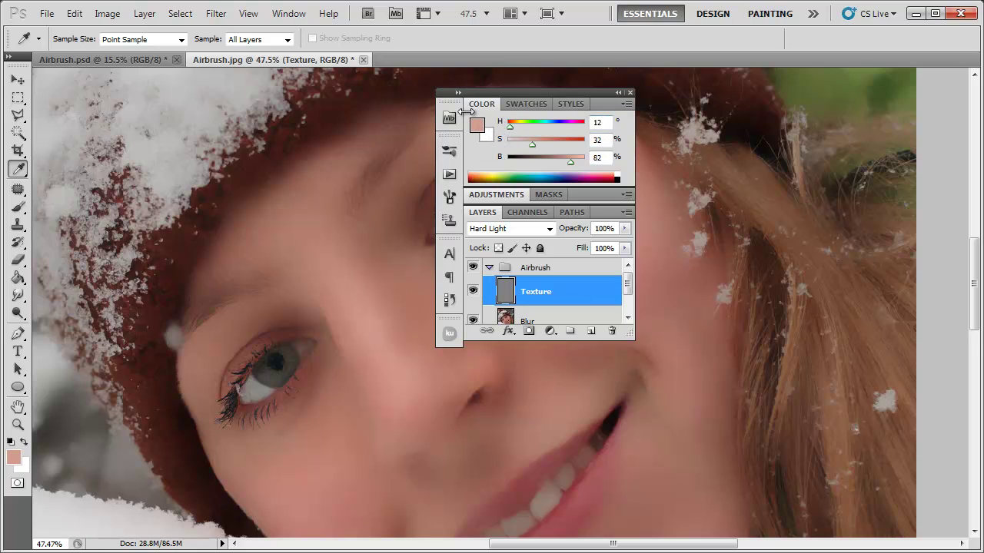
pyautogui.moveTo(596, 92); pyautogui.dragTo(973, 79)
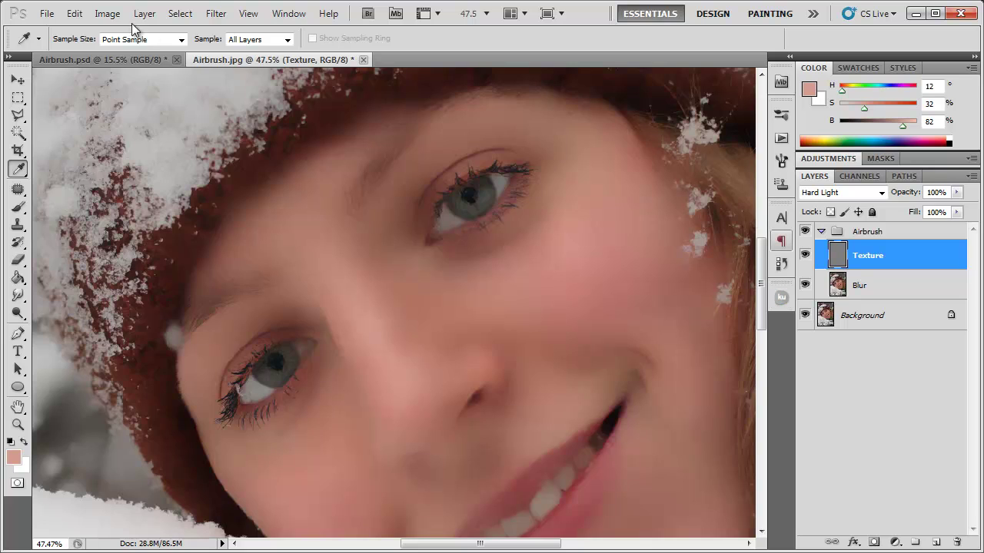
# - Colorize the Texture layer with a Hue/Saturation adjustment using Hue 12, Saturation 32 and Lightness +60
pyautogui.click(109, 14)
pyautogui.moveTo(152, 61)
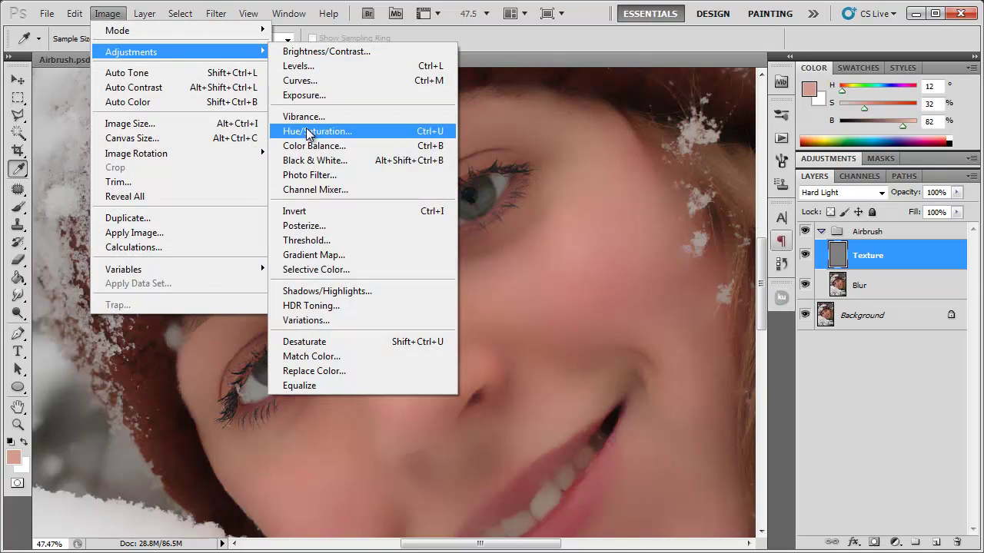
pyautogui.click(311, 132)
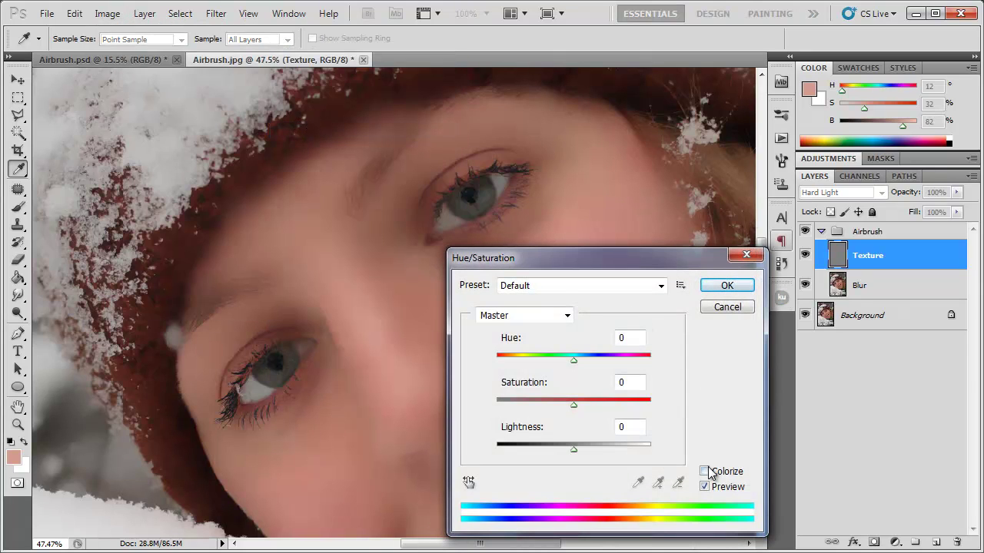
pyautogui.click(705, 472)
pyautogui.click(511, 338)
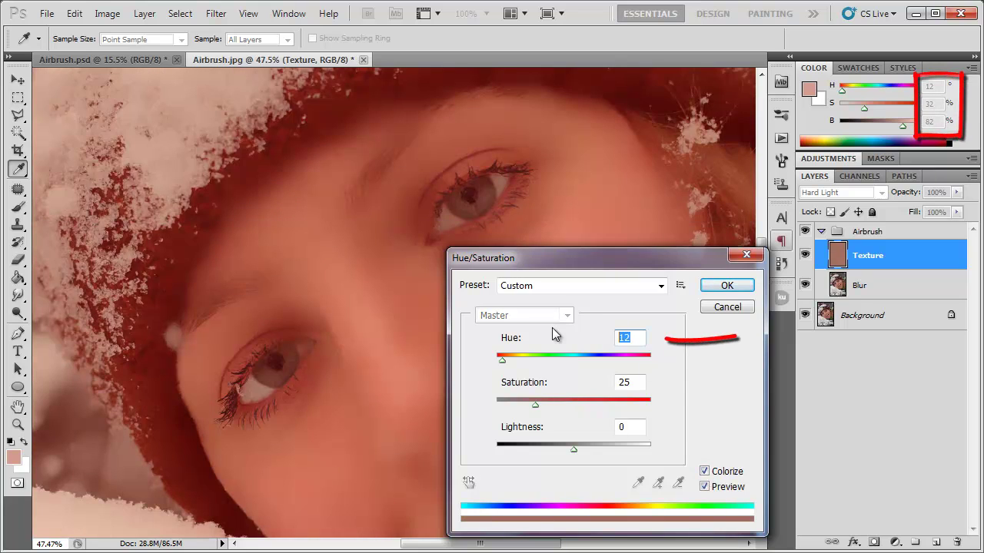
pyautogui.press('Tab')
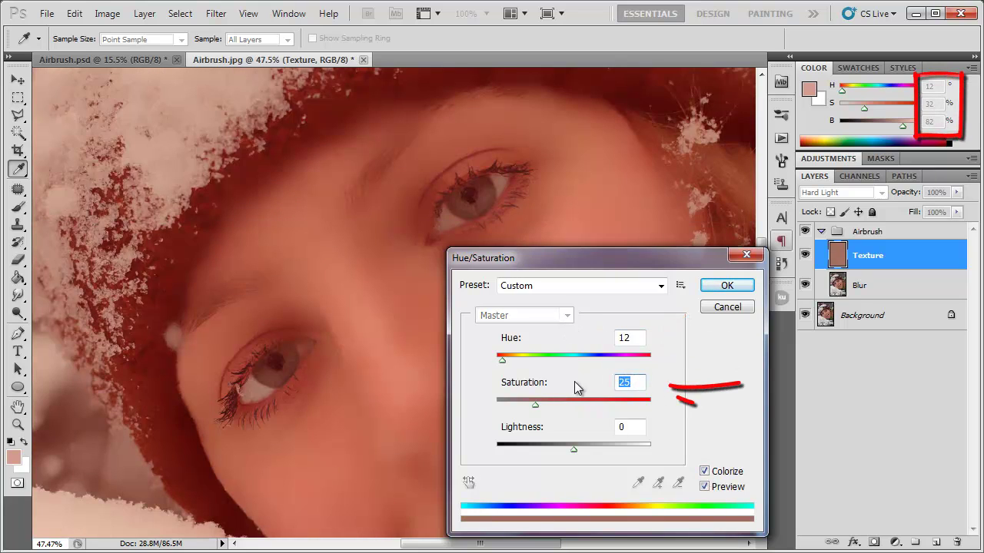
pyautogui.write('32')
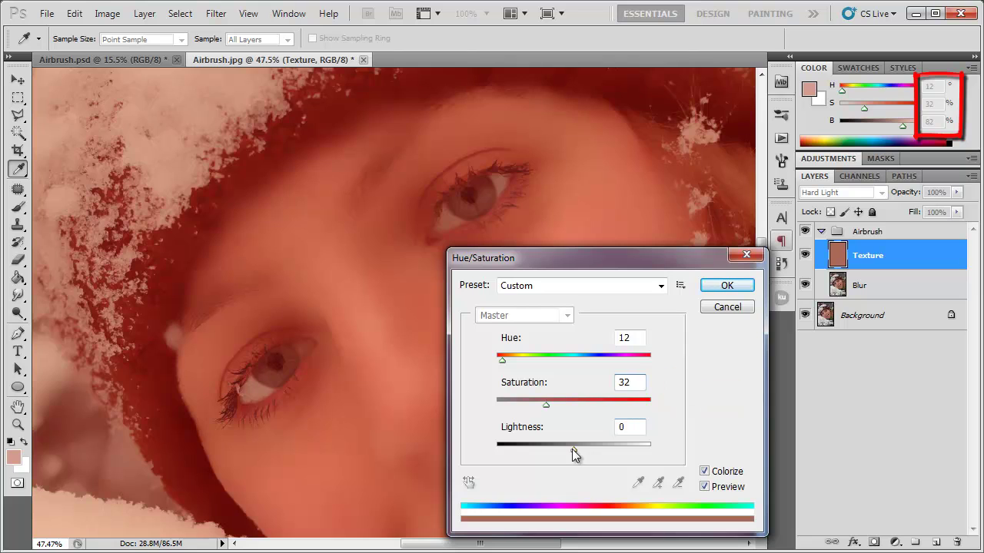
pyautogui.moveTo(574, 449); pyautogui.dragTo(620, 459)
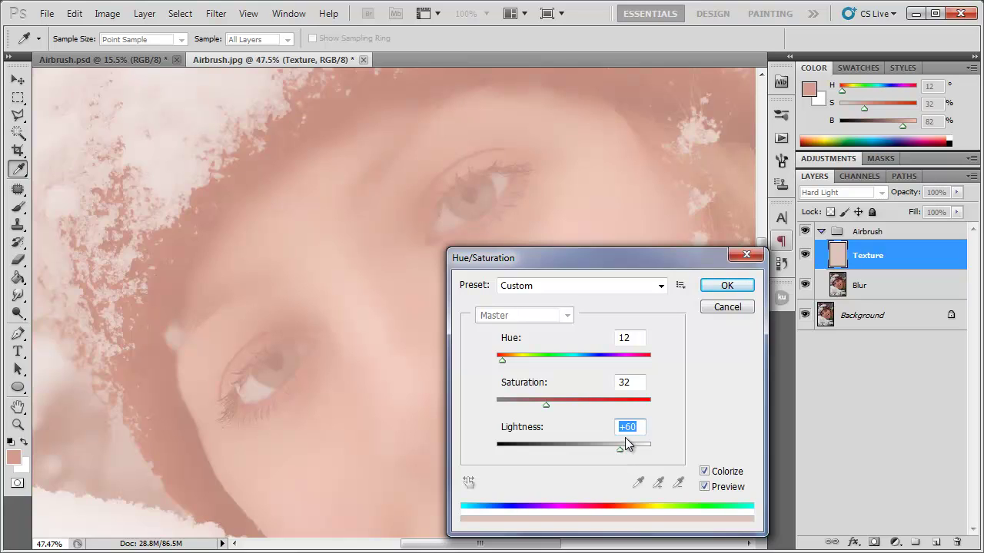
pyautogui.click(723, 285)
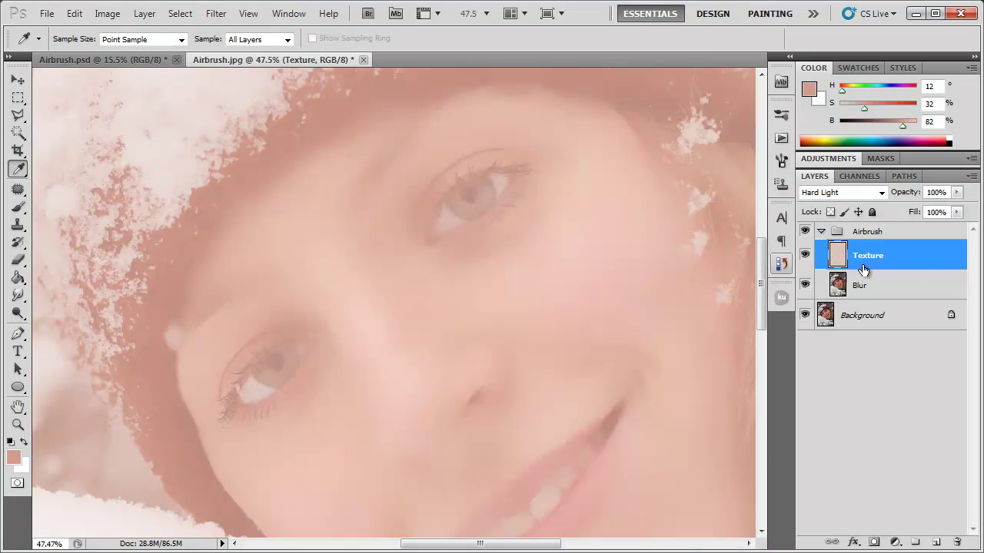
# - Add a Hide All layer mask to the Airbrush group
pyautogui.click(906, 233)
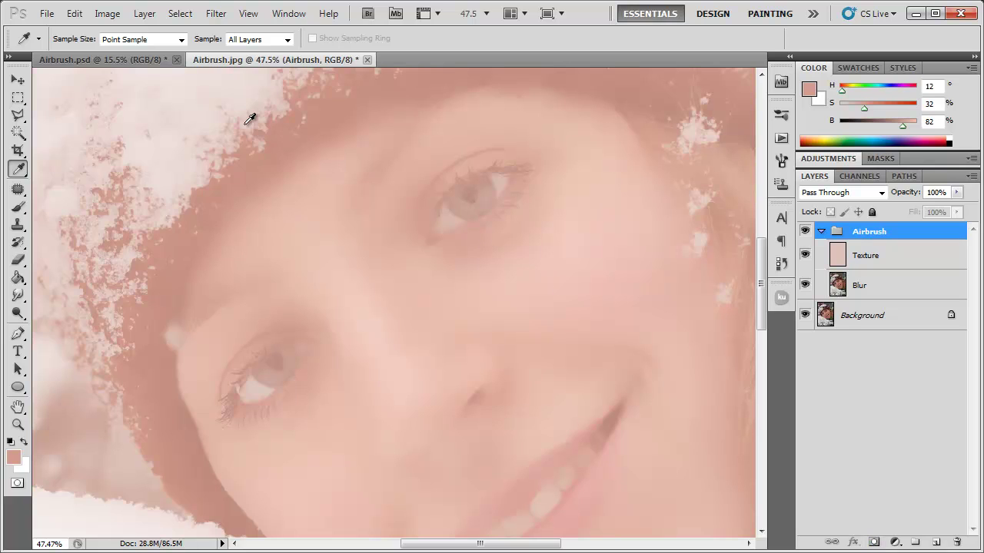
pyautogui.click(145, 14)
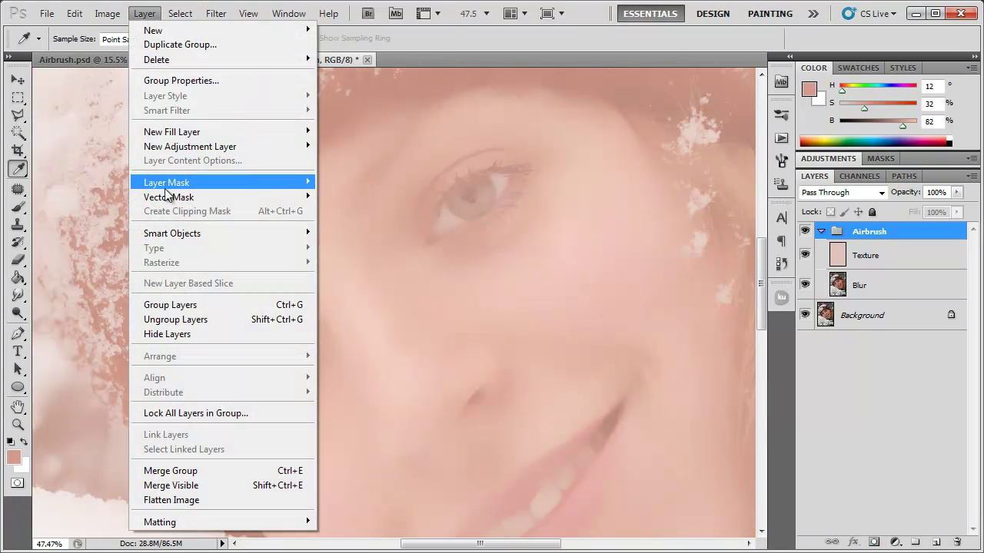
pyautogui.moveTo(169, 186)
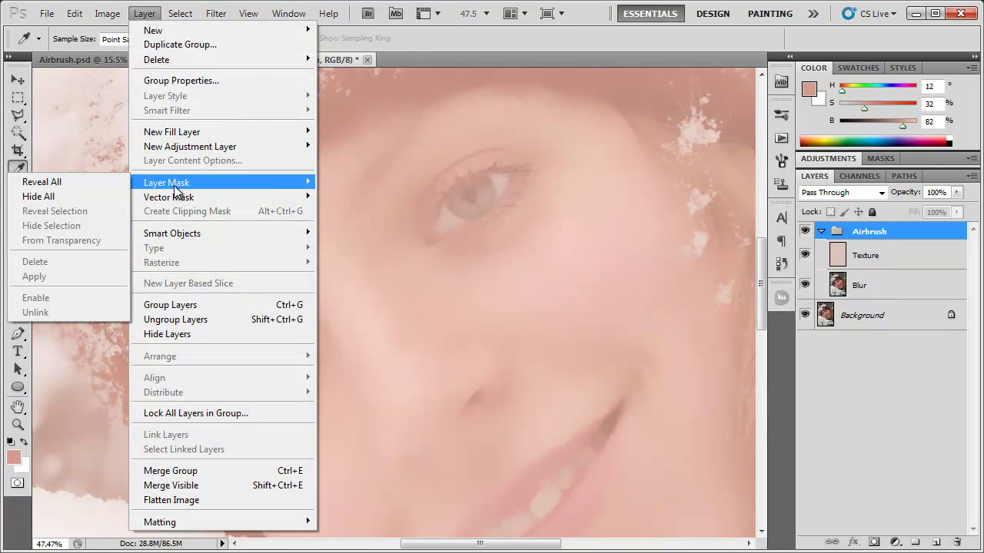
pyautogui.click(58, 198)
pyautogui.scroll(-1, 462, 253)
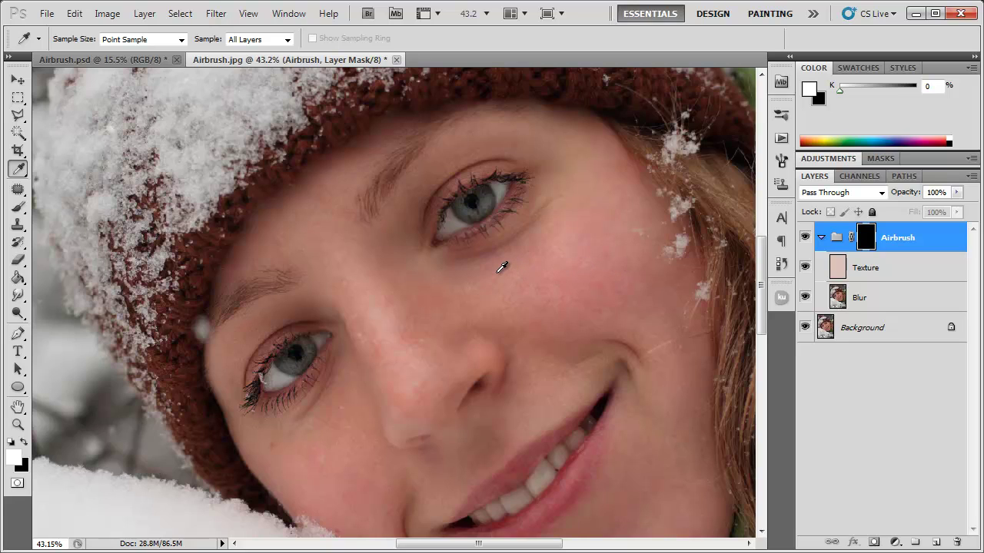
# - Paint white on the Airbrush group's mask over the skin below the upper eye and down the nose with a 175 px brush
pyautogui.click(17, 207)
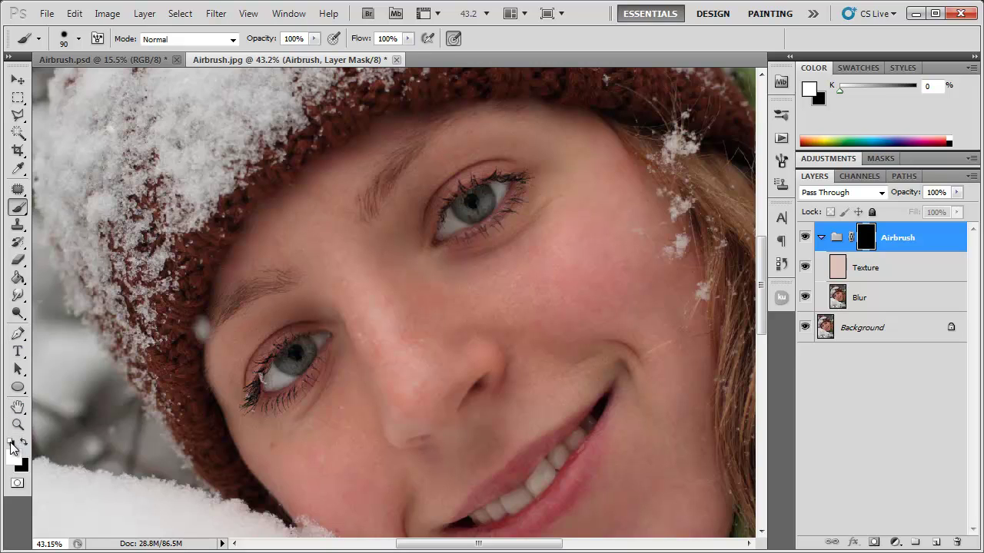
pyautogui.click(77, 37)
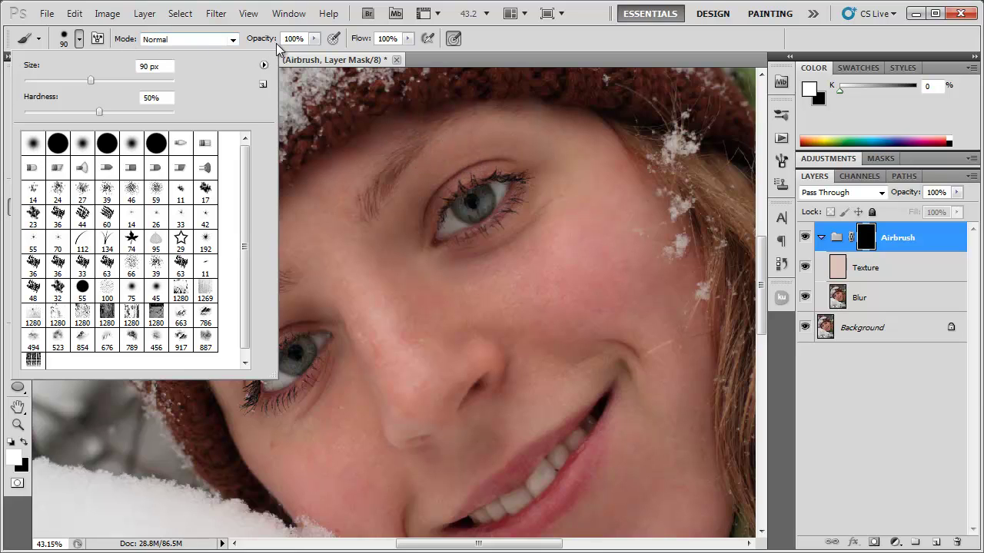
pyautogui.click(511, 44)
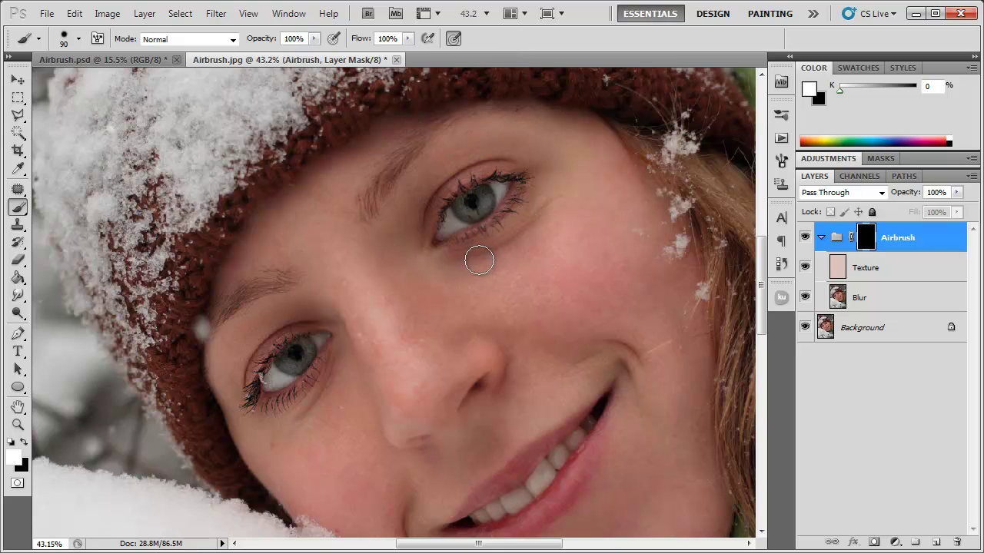
pyautogui.scroll(5, 479, 257)
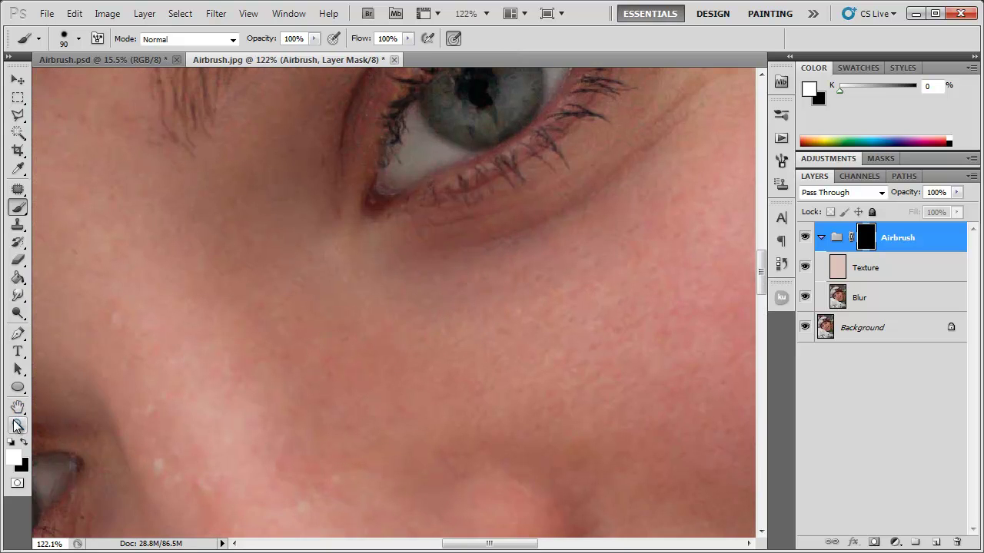
pyautogui.doubleClick(19, 425)
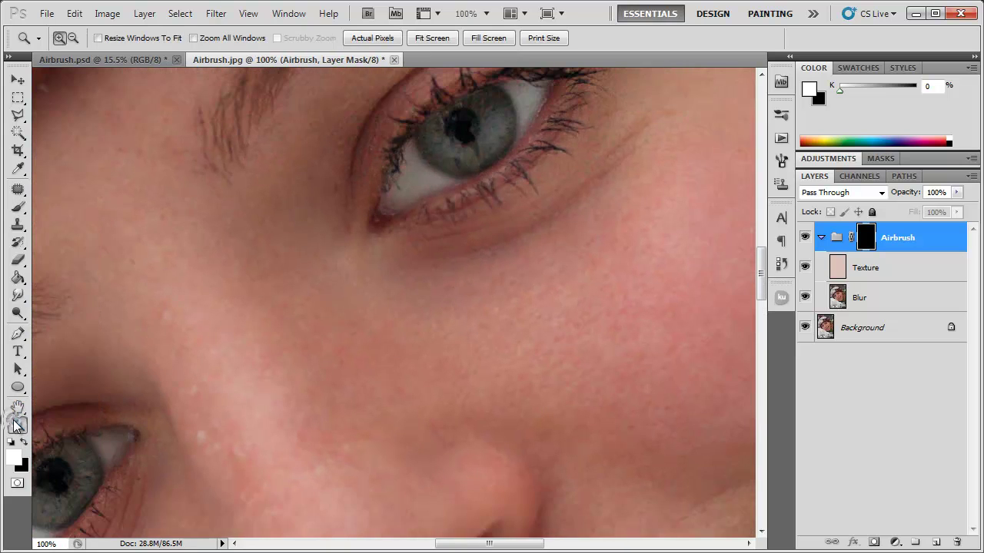
pyautogui.click(18, 207)
pyautogui.press(']')
pyautogui.press(']')
pyautogui.press(']')
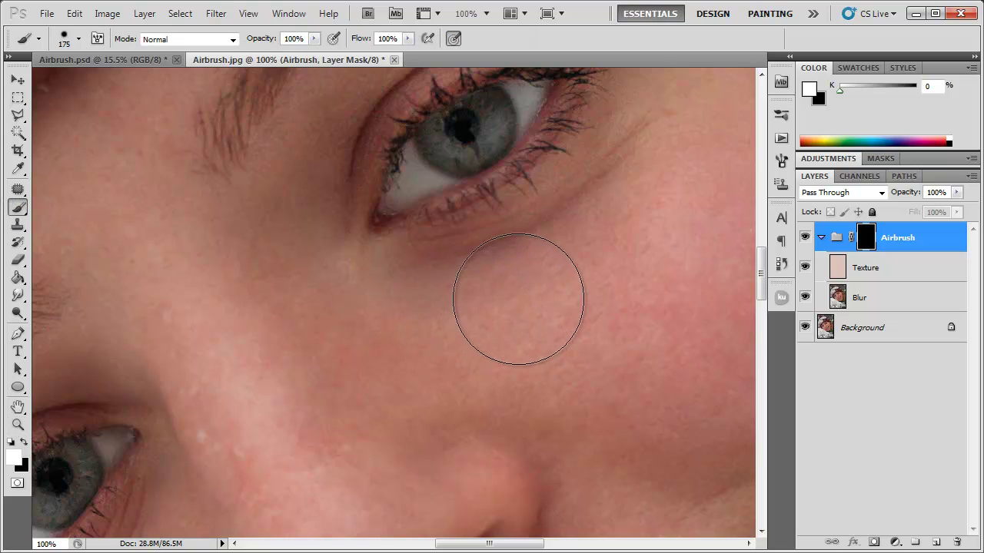
pyautogui.moveTo(538, 269)
pyautogui.mouseDown()
pyautogui.moveTo(452, 322)
pyautogui.moveTo(371, 340)
pyautogui.moveTo(458, 302)
pyautogui.moveTo(578, 220)
pyautogui.moveTo(426, 303)
pyautogui.moveTo(499, 264)
pyautogui.mouseUp()
pyautogui.scroll(-5, 362, 176)
pyautogui.moveTo(362, 175)
pyautogui.mouseDown()
pyautogui.moveTo(262, 237)
pyautogui.moveTo(297, 320)
pyautogui.moveTo(228, 229)
pyautogui.moveTo(250, 327)
pyautogui.moveTo(230, 246)
pyautogui.moveTo(268, 291)
pyautogui.moveTo(277, 411)
pyautogui.mouseUp()
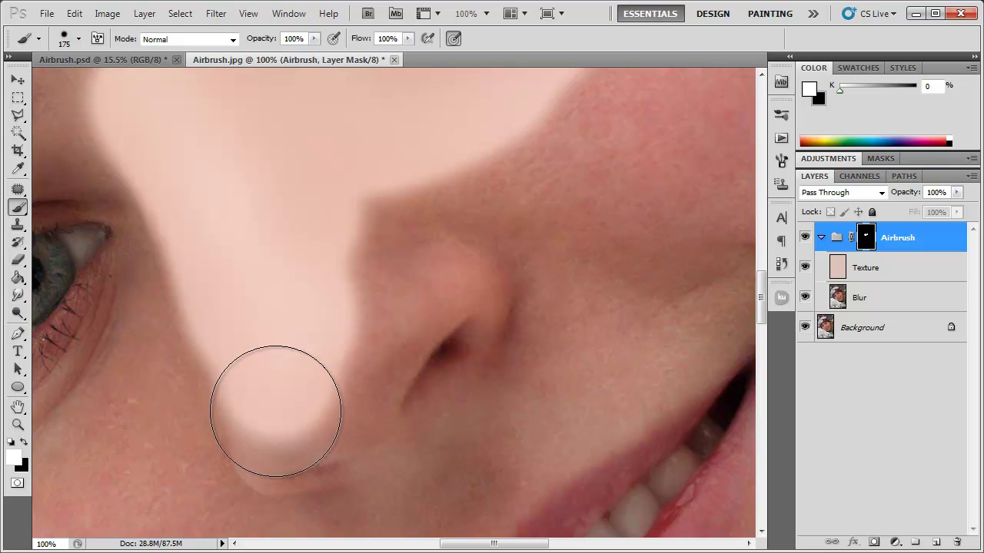
# - Paint white on the mask across the forehead above the lower eyebrow, using a 20 px brush for the narrow area beside the hat
pyautogui.scroll(5, 277, 410)
pyautogui.hscroll(-5, 276, 411)
pyautogui.press('[')
pyautogui.press('[')
pyautogui.press('[')
pyautogui.press('[')
pyautogui.press('[')
pyautogui.press('[')
pyautogui.press('[')
pyautogui.press('[')
pyautogui.press('[')
pyautogui.press('[')
pyautogui.press('[')
pyautogui.moveTo(338, 183)
pyautogui.mouseDown()
pyautogui.moveTo(248, 210)
pyautogui.moveTo(195, 258)
pyautogui.mouseUp()
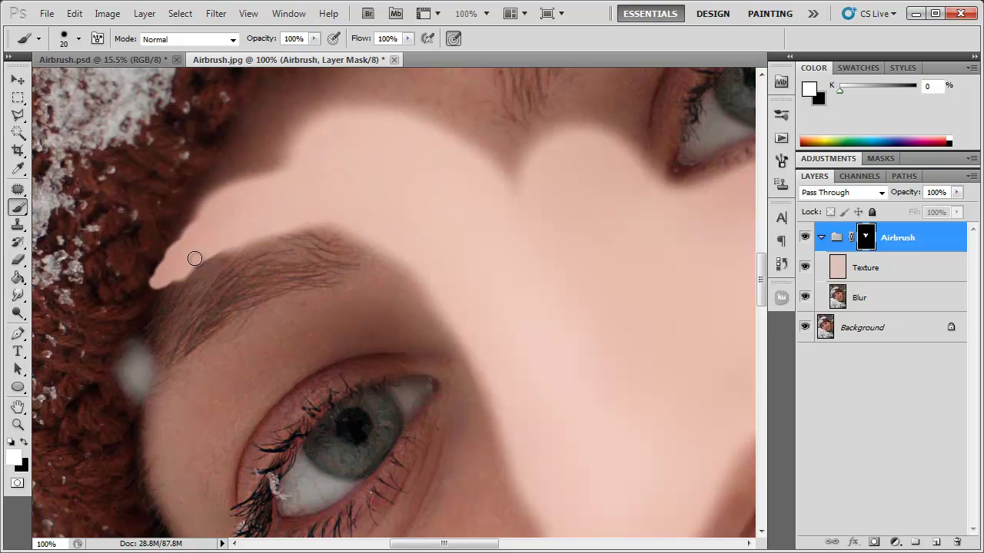
# - Paint black on the mask to remove the overspill onto the hat at the outer end of the lower eyebrow
pyautogui.click(24, 442)
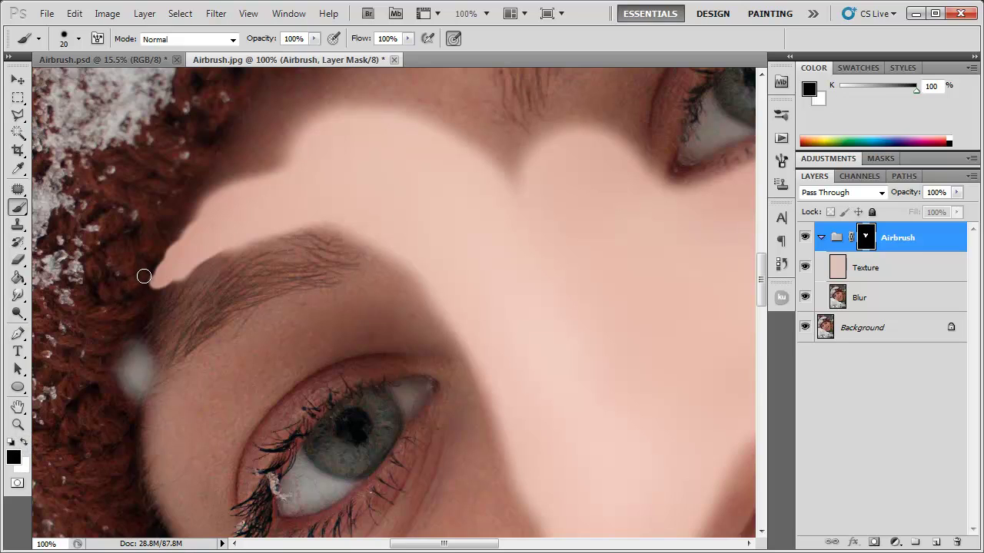
pyautogui.moveTo(144, 276); pyautogui.dragTo(147, 290)
pyautogui.moveTo(145, 283)
pyautogui.mouseDown()
pyautogui.moveTo(172, 224)
pyautogui.moveTo(146, 284)
pyautogui.mouseUp()
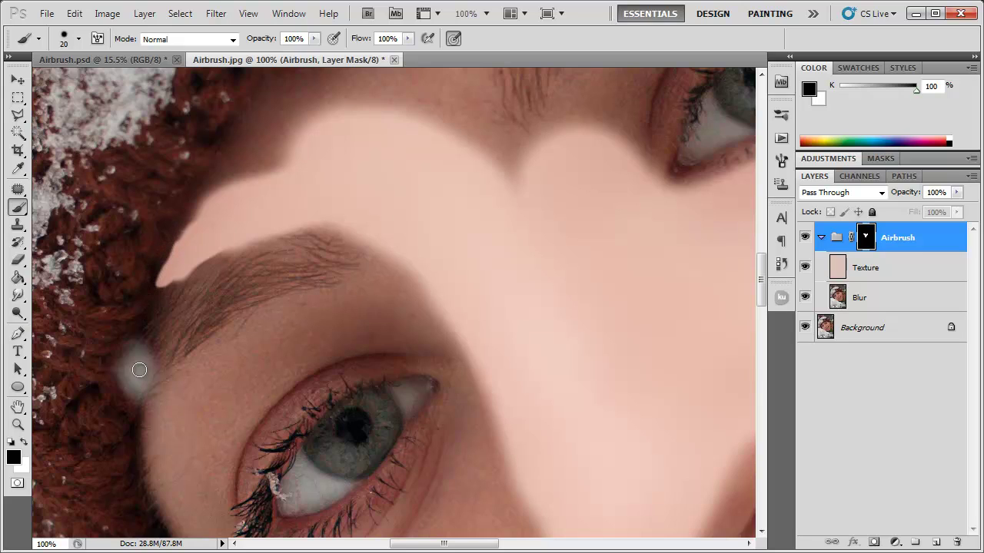
# - Paint white on the Airbrush group's mask along the forehead at the hat's edge and beside the upper eyebrow, narrowing the brush to 15 px
pyautogui.click(23, 442)
pyautogui.press(']')
pyautogui.press(']')
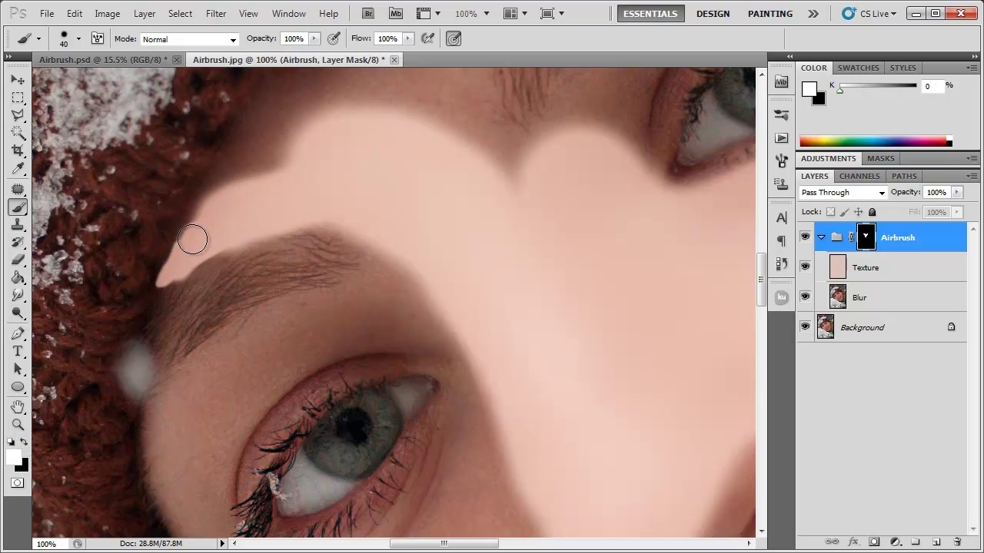
pyautogui.moveTo(192, 239)
pyautogui.mouseDown()
pyautogui.moveTo(213, 220)
pyautogui.moveTo(205, 226)
pyautogui.moveTo(245, 140)
pyautogui.moveTo(310, 134)
pyautogui.mouseUp()
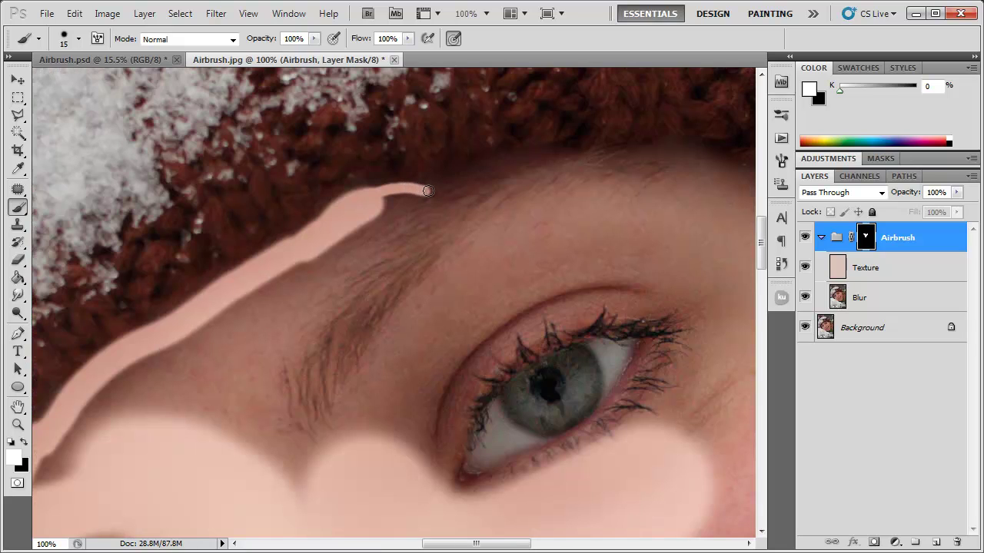
pyautogui.moveTo(428, 190)
pyautogui.mouseDown()
pyautogui.moveTo(361, 234)
pyautogui.moveTo(288, 327)
pyautogui.mouseUp()
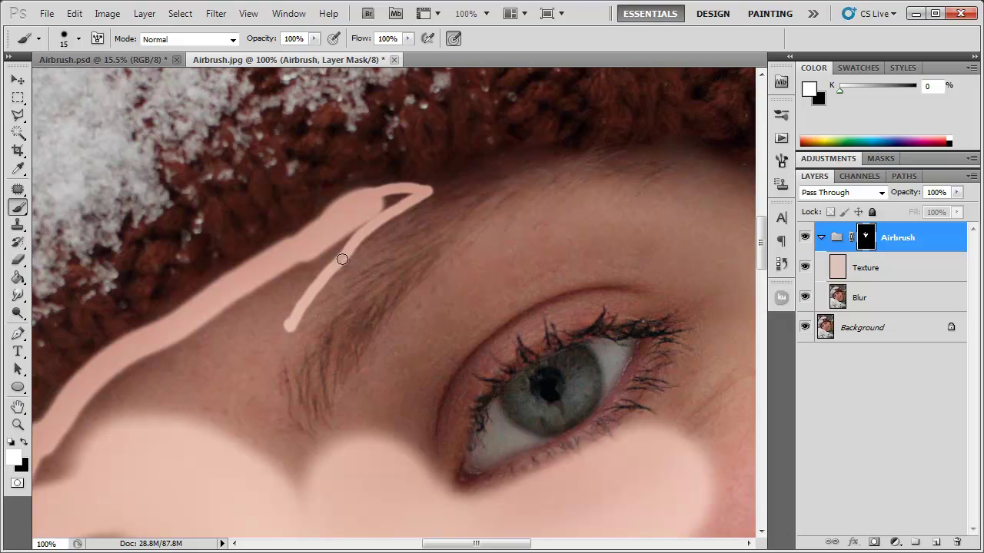
pyautogui.moveTo(398, 199)
pyautogui.mouseDown()
pyautogui.moveTo(374, 215)
pyautogui.moveTo(390, 194)
pyautogui.moveTo(371, 205)
pyautogui.moveTo(387, 188)
pyautogui.moveTo(368, 196)
pyautogui.moveTo(402, 189)
pyautogui.moveTo(373, 191)
pyautogui.mouseUp()
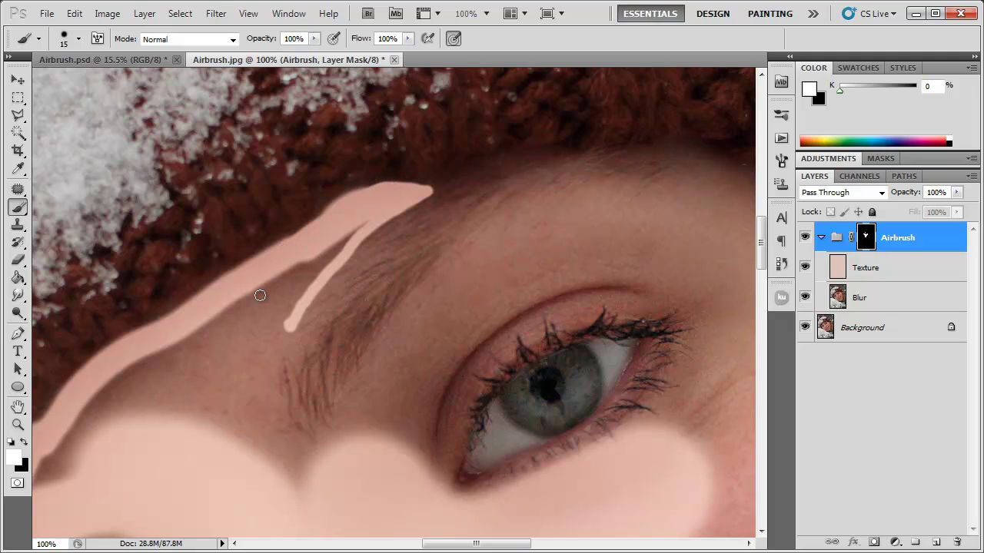
# - Fill the unpainted forehead skin between the hat edge and the upper eyebrow with white on the mask, using a 45 px brush
pyautogui.press(']')
pyautogui.press(']')
pyautogui.press(']')
pyautogui.press(']')
pyautogui.press(']')
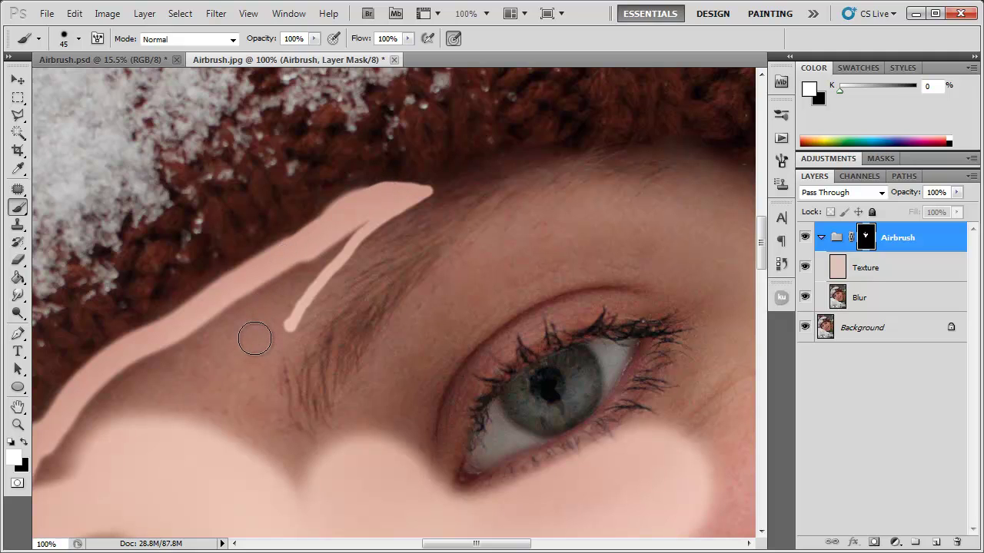
pyautogui.moveTo(244, 353); pyautogui.dragTo(368, 246)
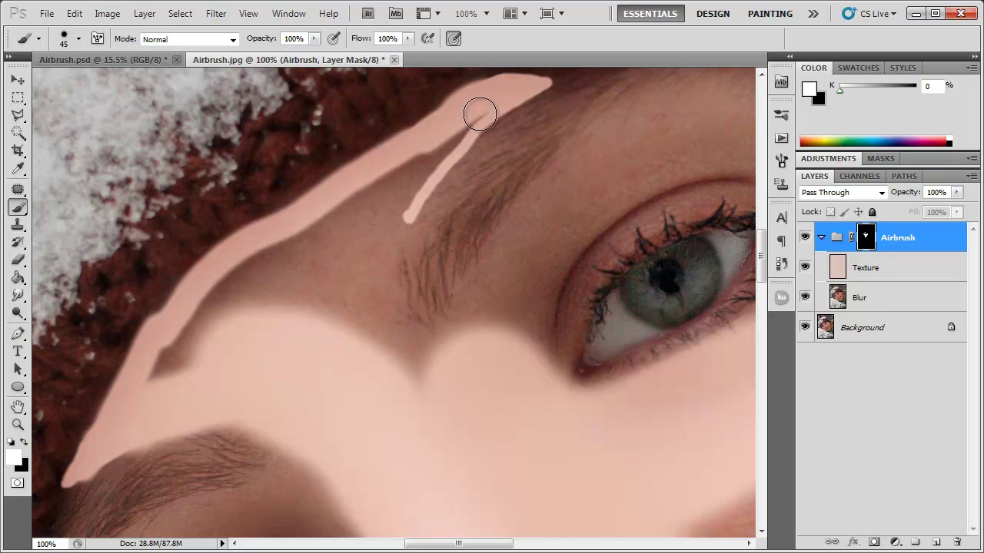
pyautogui.moveTo(460, 119)
pyautogui.mouseDown()
pyautogui.moveTo(418, 172)
pyautogui.moveTo(450, 125)
pyautogui.mouseUp()
# - Paint white on the mask over the remaining facial skin with a brush enlarged to 125 px, sparing the eyes, eyebrows, nostrils and mouth
pyautogui.hotkey('ctrl', '0')
pyautogui.press(']')
pyautogui.press(']')
pyautogui.press(']')
pyautogui.press(']')
pyautogui.press(']')
pyautogui.press(']')
pyautogui.press(']')
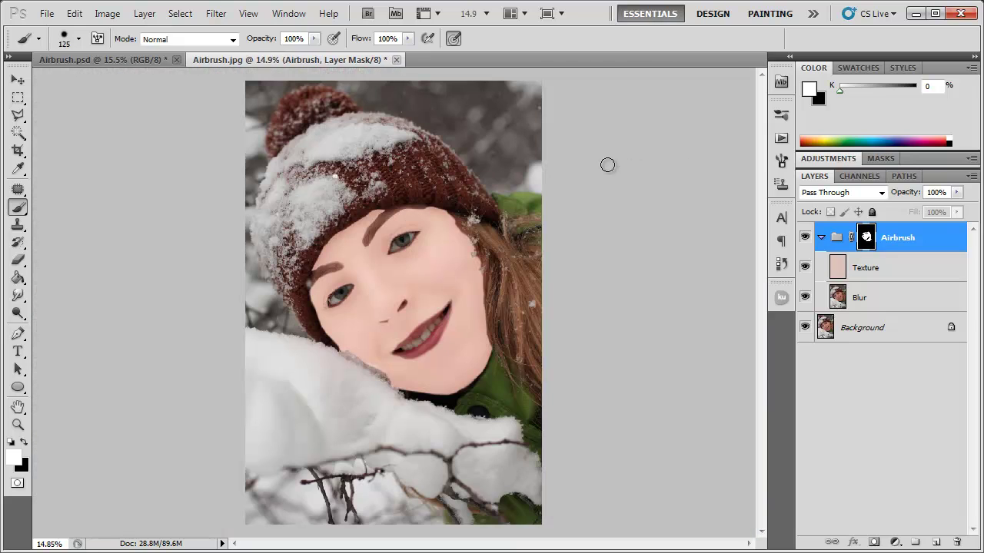
pyautogui.press('v')
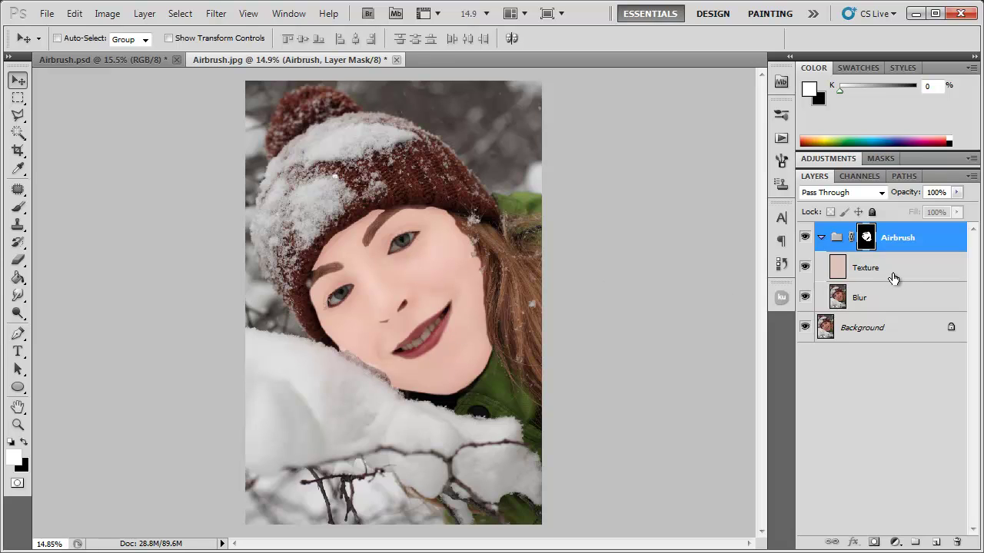
# - Adjust the Texture layer's Hue/Saturation to Hue +16, Saturation -85 and Lightness -36
pyautogui.click(892, 272)
pyautogui.click(107, 14)
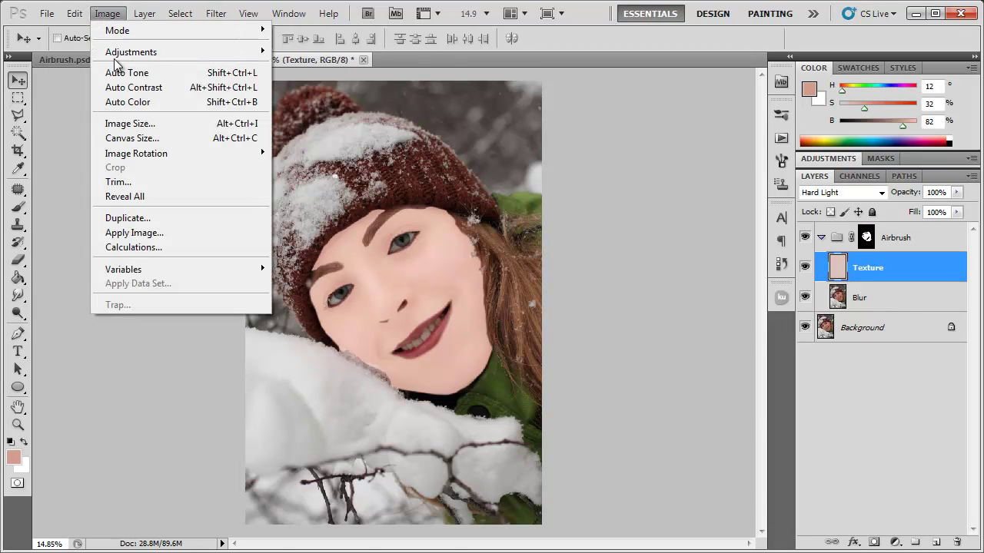
pyautogui.moveTo(146, 52)
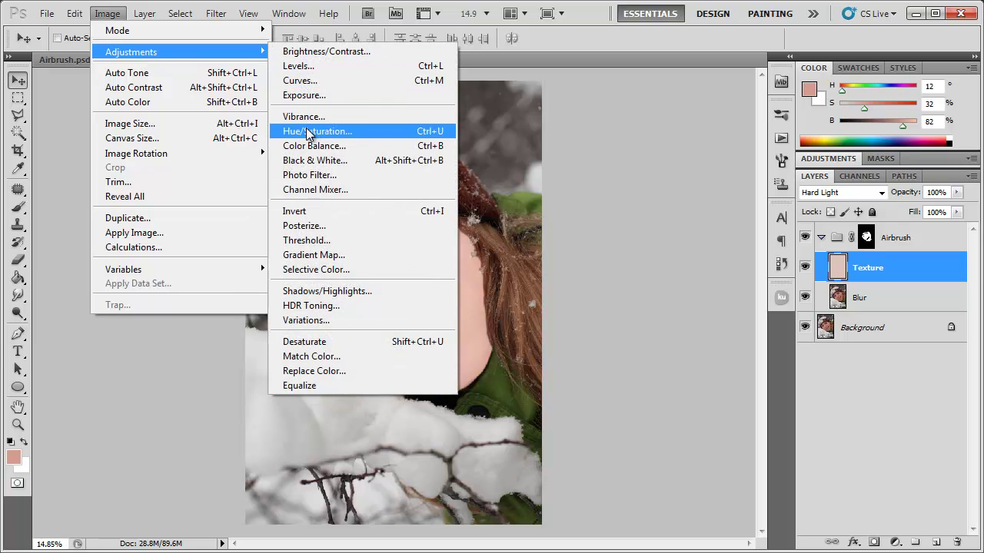
pyautogui.click(439, 132)
pyautogui.moveTo(559, 266); pyautogui.dragTo(634, 270)
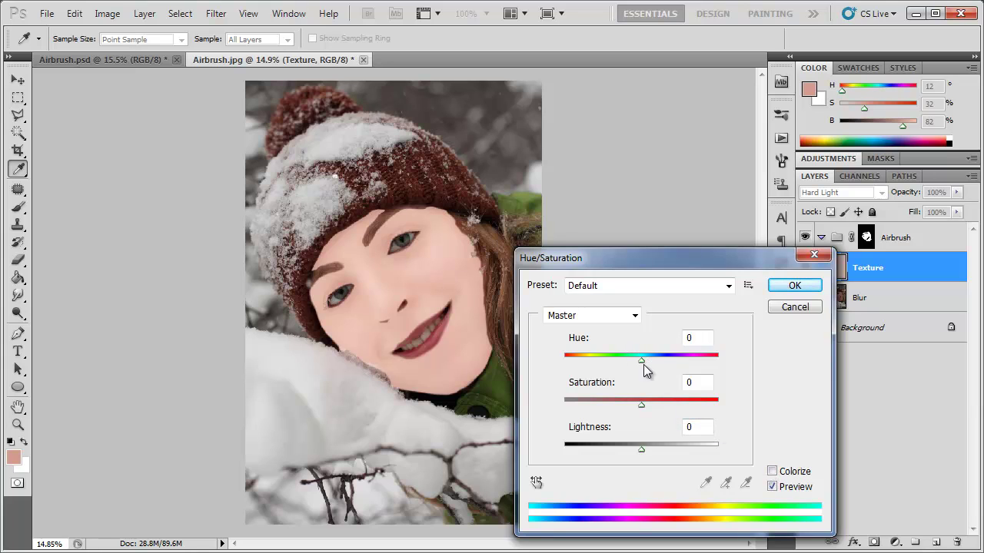
pyautogui.moveTo(642, 363); pyautogui.dragTo(651, 362)
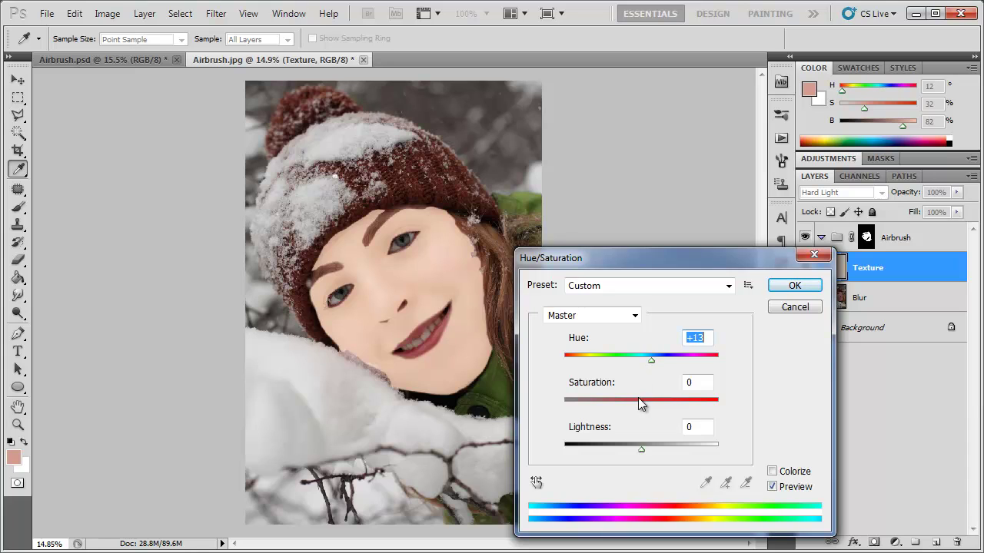
pyautogui.moveTo(641, 407); pyautogui.dragTo(595, 404)
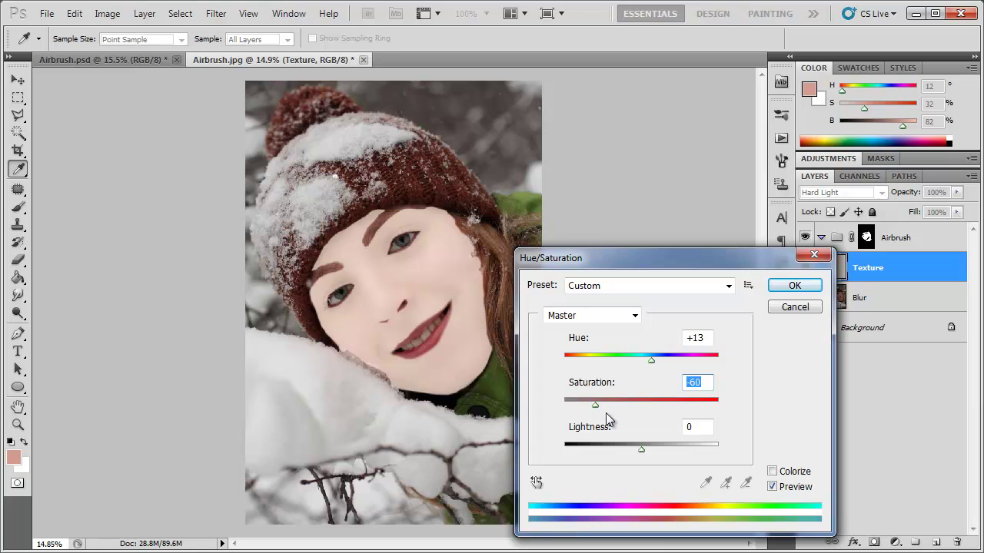
pyautogui.moveTo(639, 450); pyautogui.dragTo(614, 448)
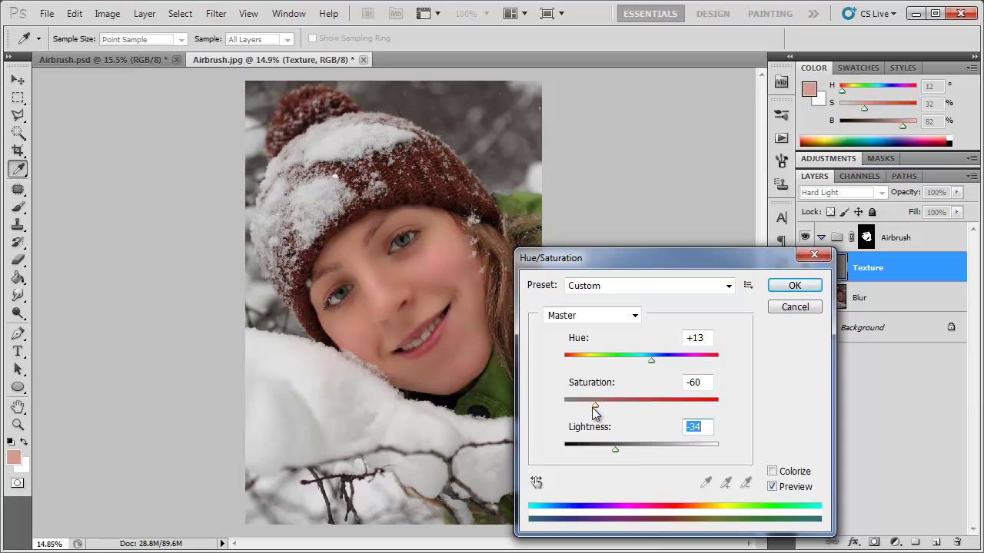
pyautogui.moveTo(593, 406); pyautogui.dragTo(573, 411)
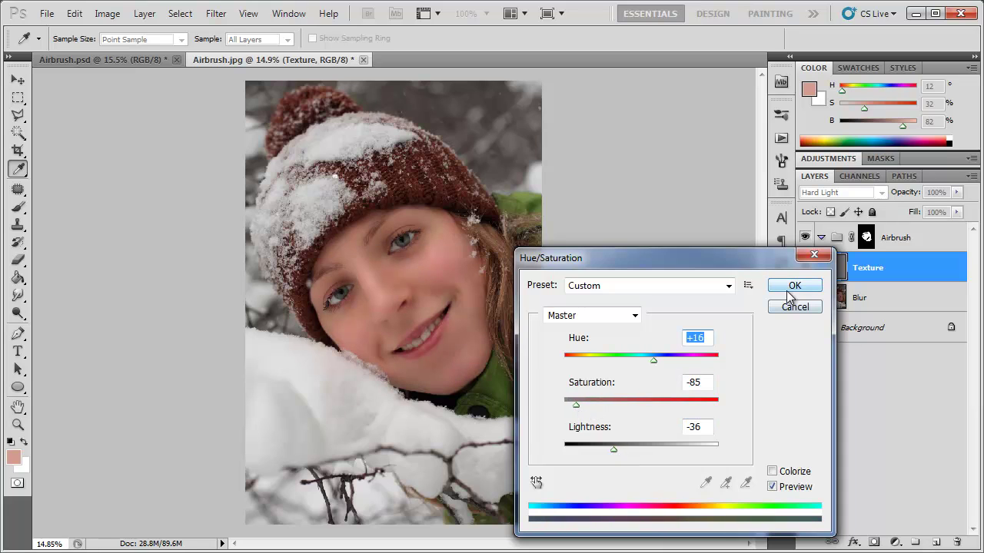
pyautogui.click(791, 289)
pyautogui.press('v')
# - Apply the merged image's Red channel to the Airbrush group's mask with Multiply at 100% opacity, and toggle the group's visibility to compare before and after
pyautogui.scroll(3, 354, 276)
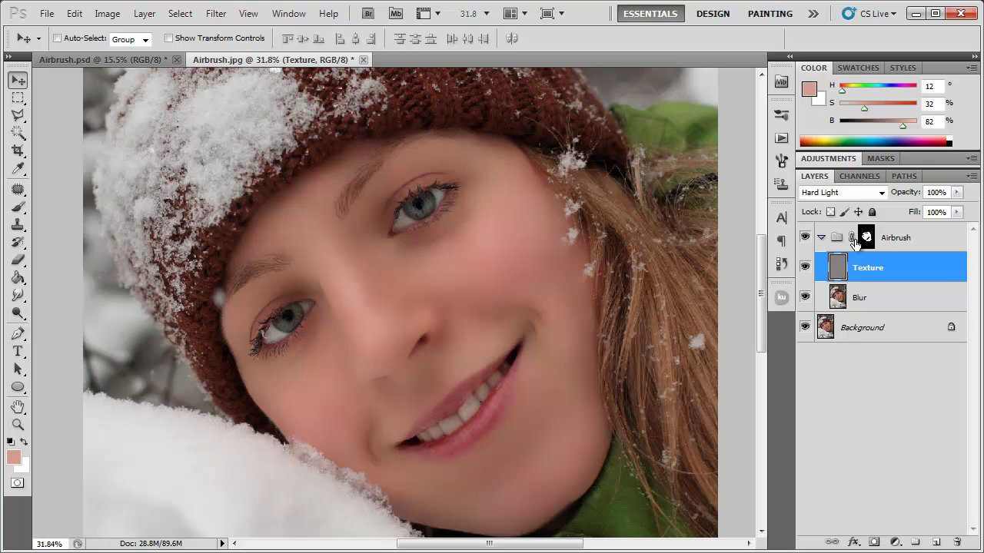
pyautogui.click(922, 240)
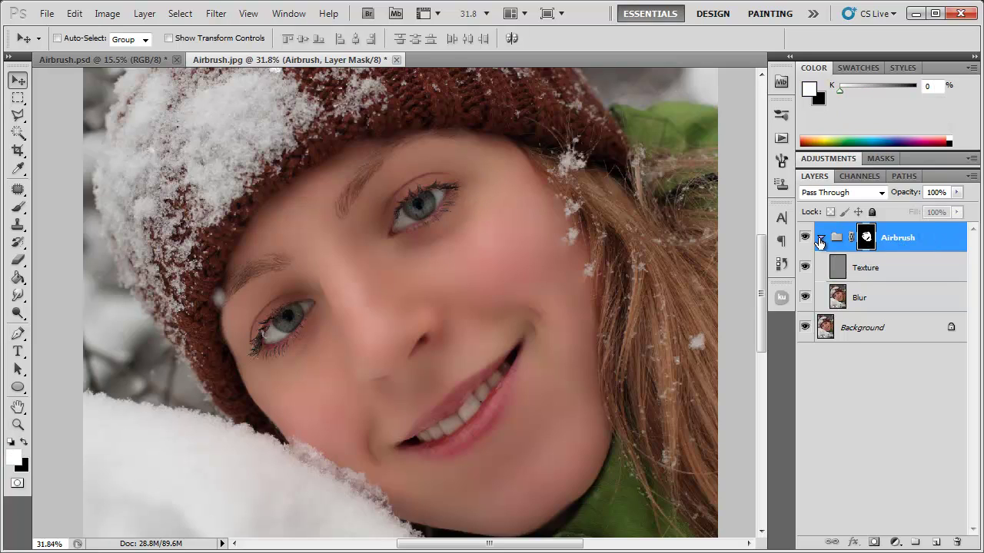
pyautogui.click(107, 13)
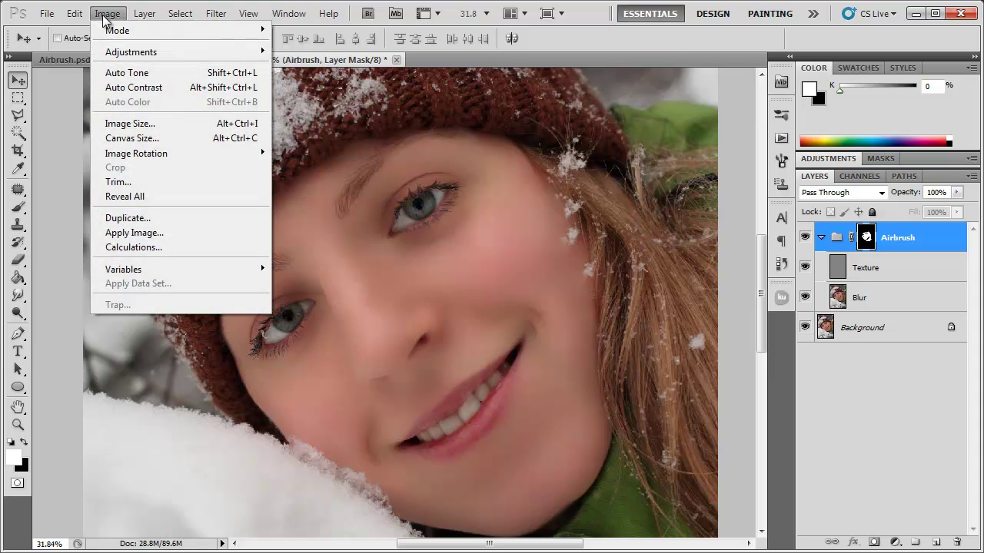
pyautogui.click(127, 232)
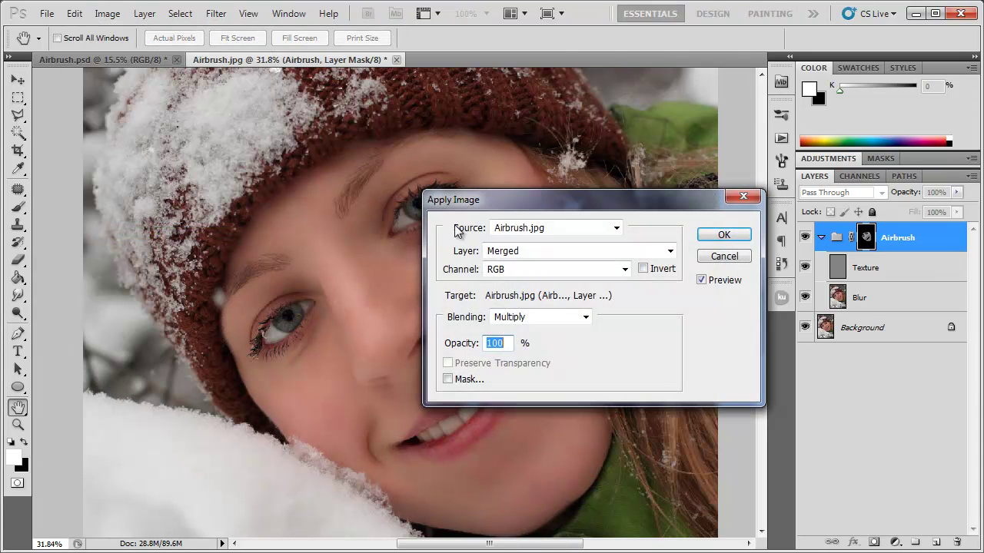
pyautogui.moveTo(527, 203); pyautogui.dragTo(595, 246)
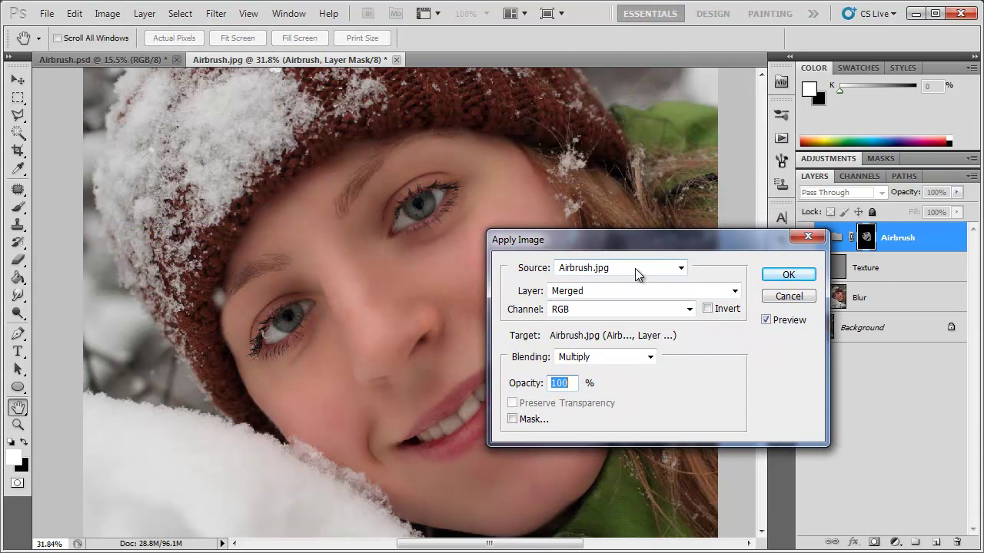
pyautogui.click(689, 310)
pyautogui.click(666, 337)
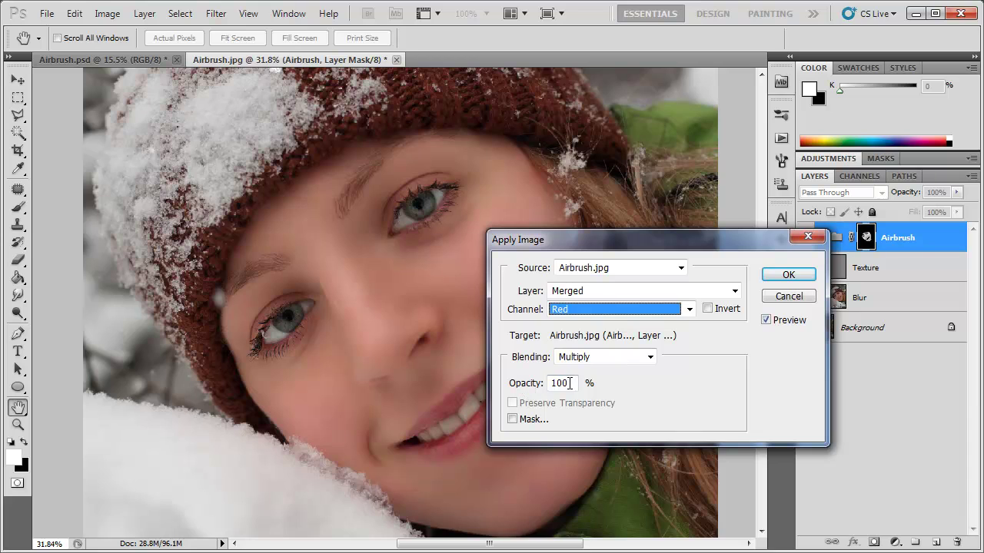
pyautogui.click(775, 279)
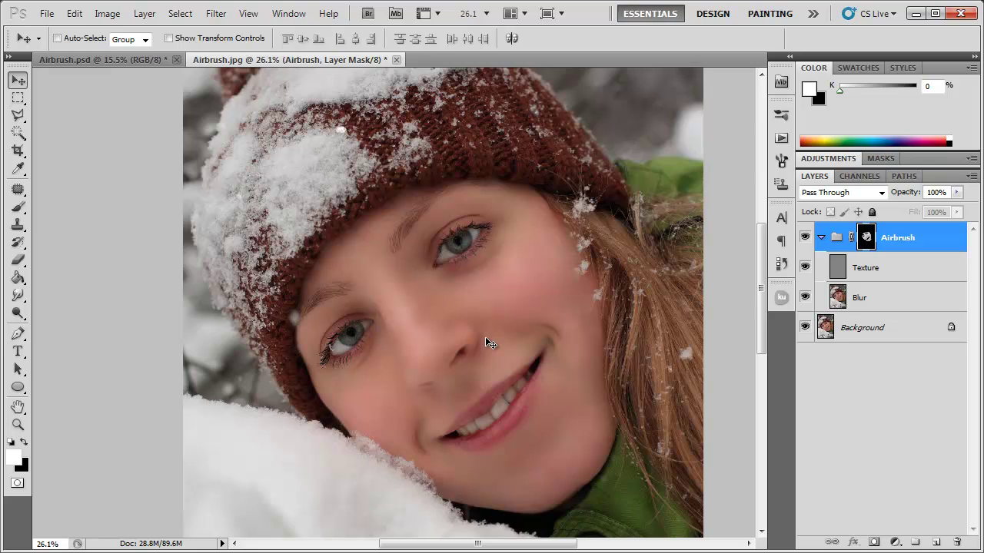
pyautogui.click(804, 239)
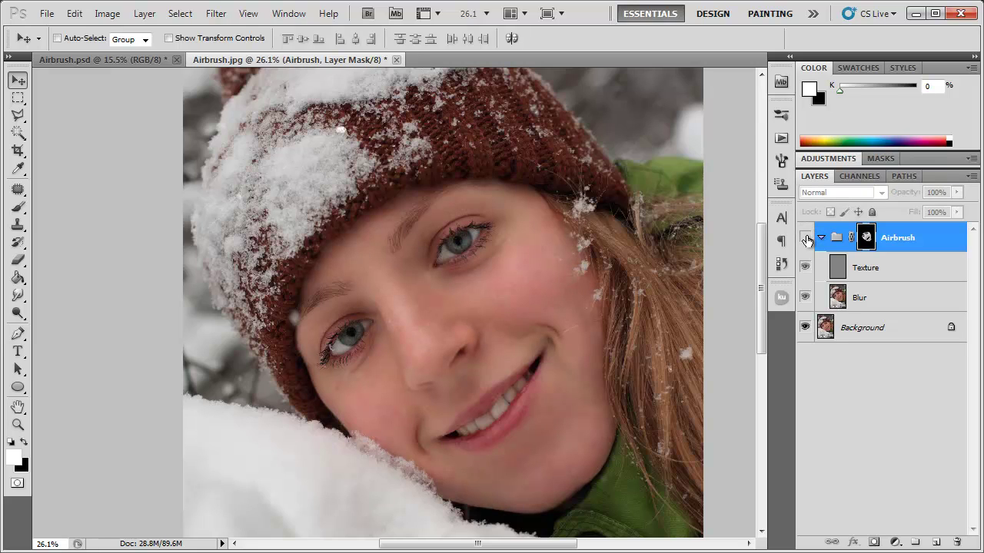
pyautogui.click(804, 238)
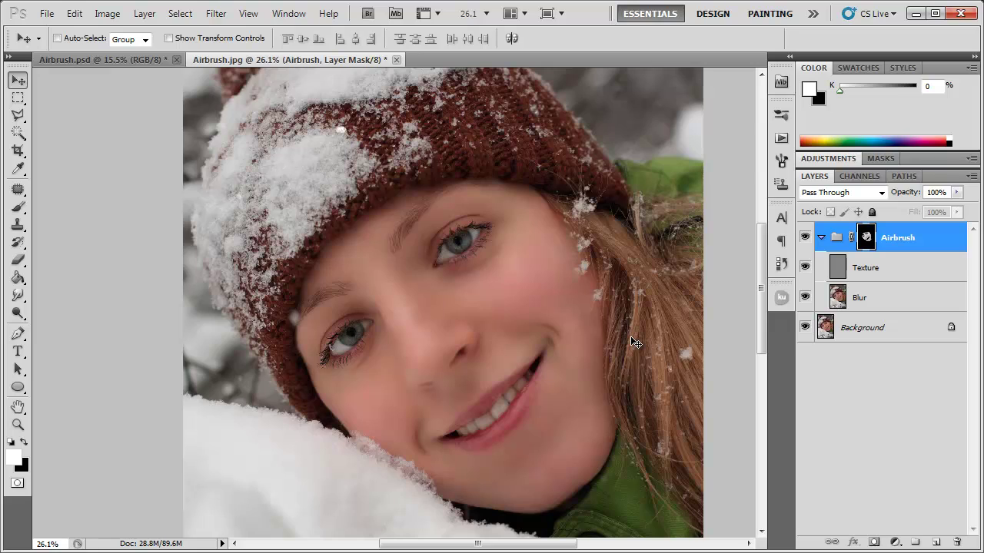